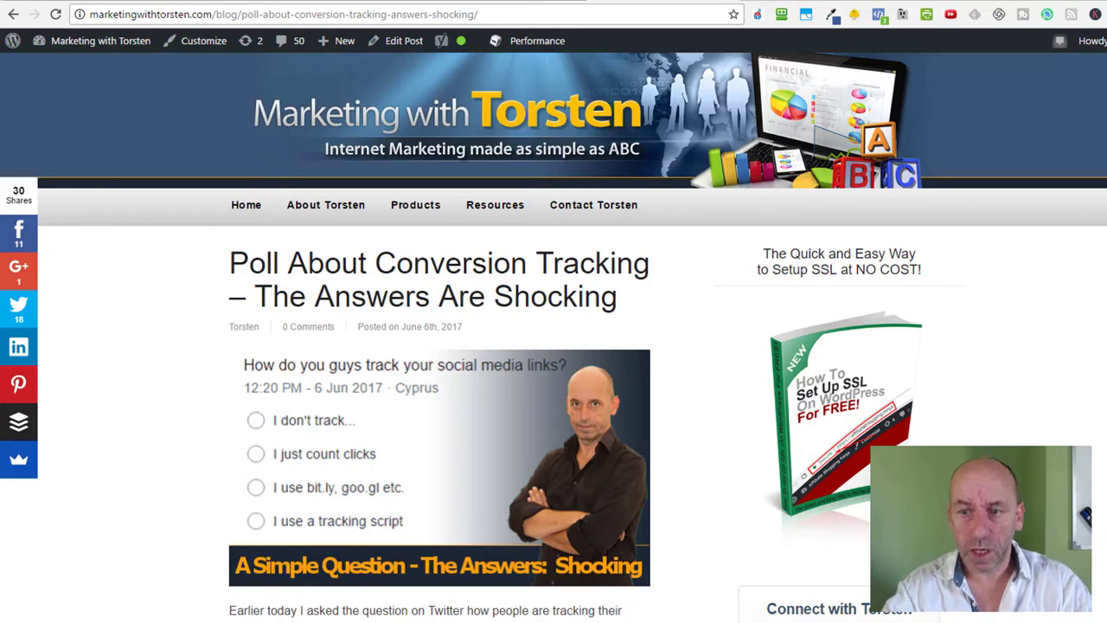
# - Highlight the 17% conversion-tracking and 33% non-tracking statistics in the article
pyautogui.scroll(-5, 554, 337)
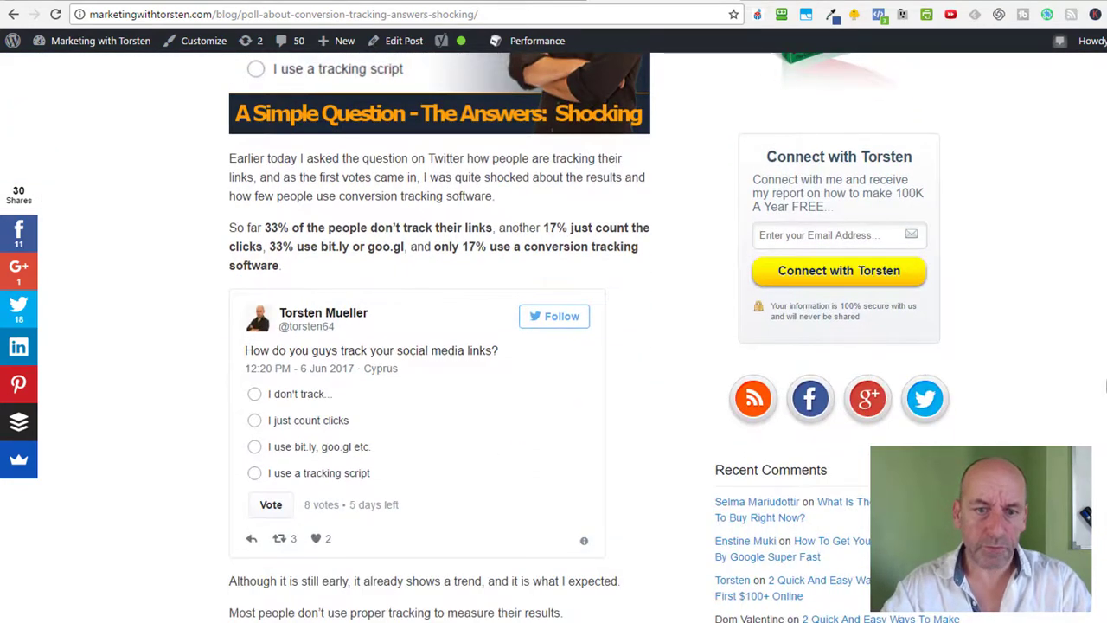
pyautogui.moveTo(459, 246); pyautogui.dragTo(640, 245)
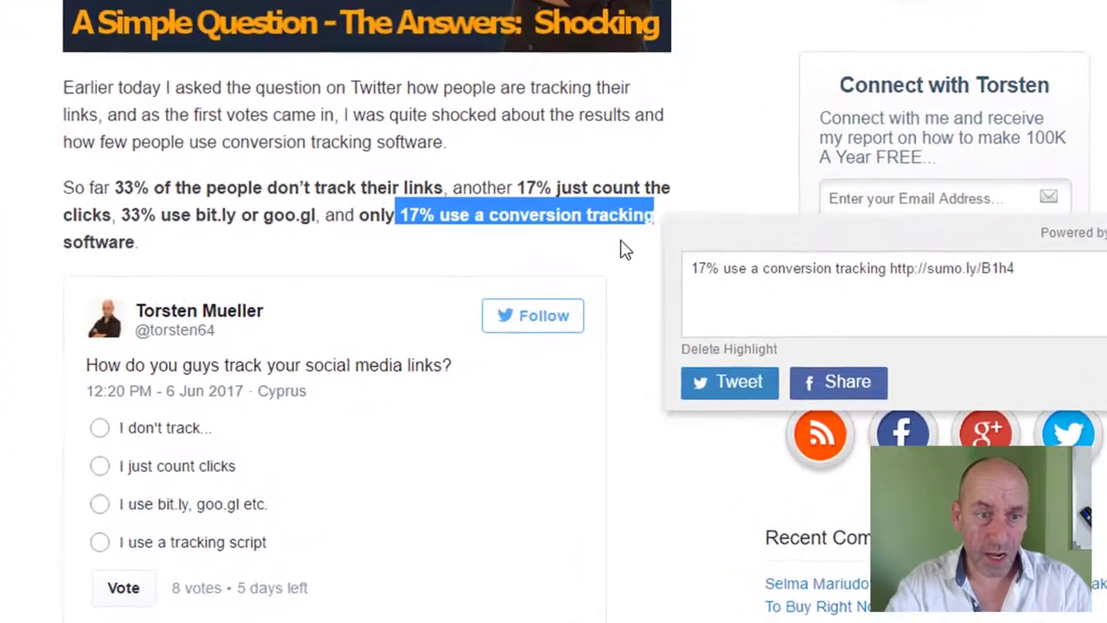
pyautogui.moveTo(116, 187); pyautogui.dragTo(130, 187)
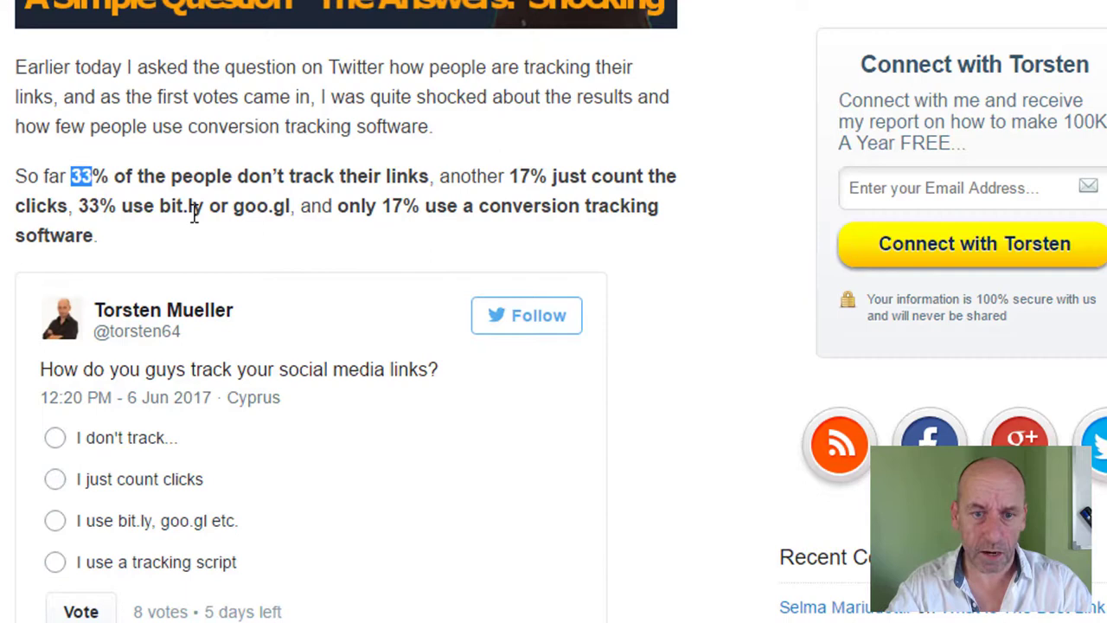
pyautogui.click(566, 159)
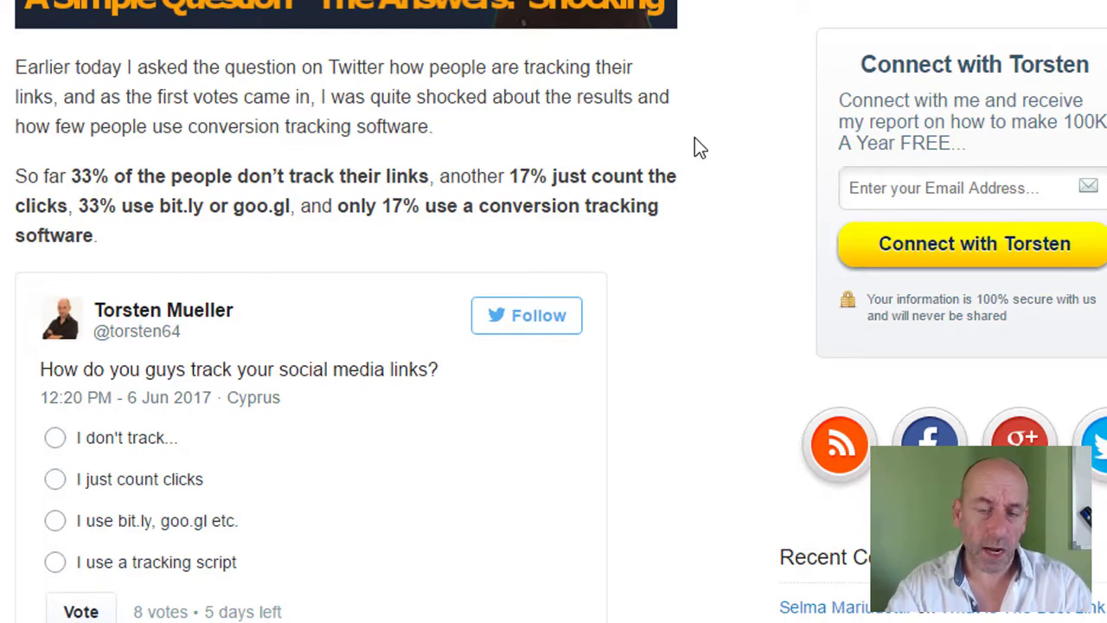
pyautogui.scroll(8, 654, 188)
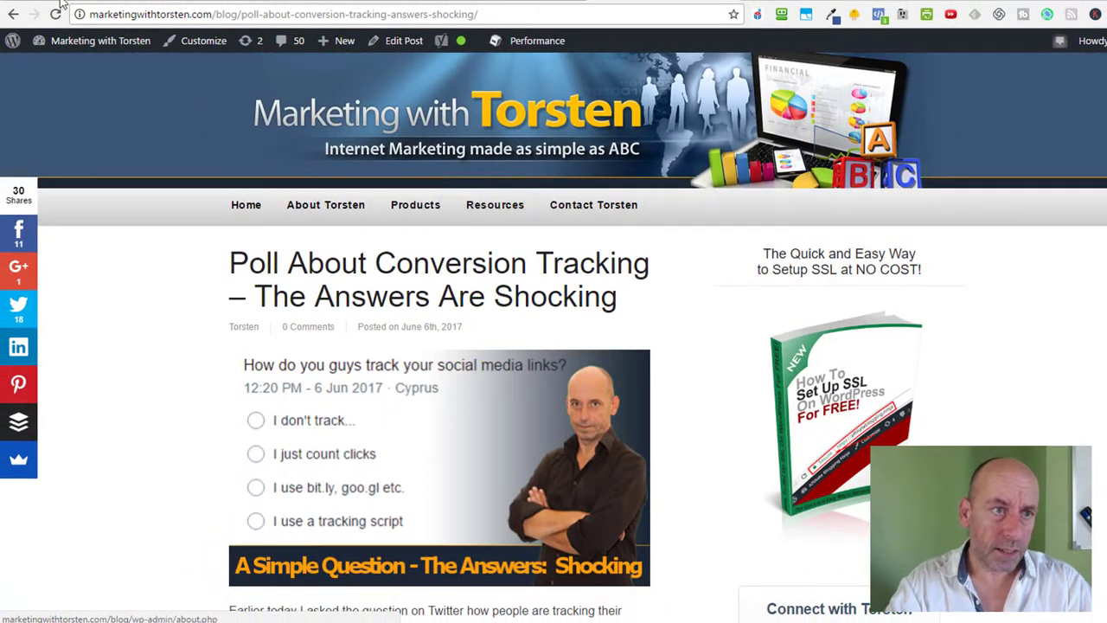
# - Go from the admin bar to the Dashboard's Plugins > Add New page
pyautogui.click(45, 41)
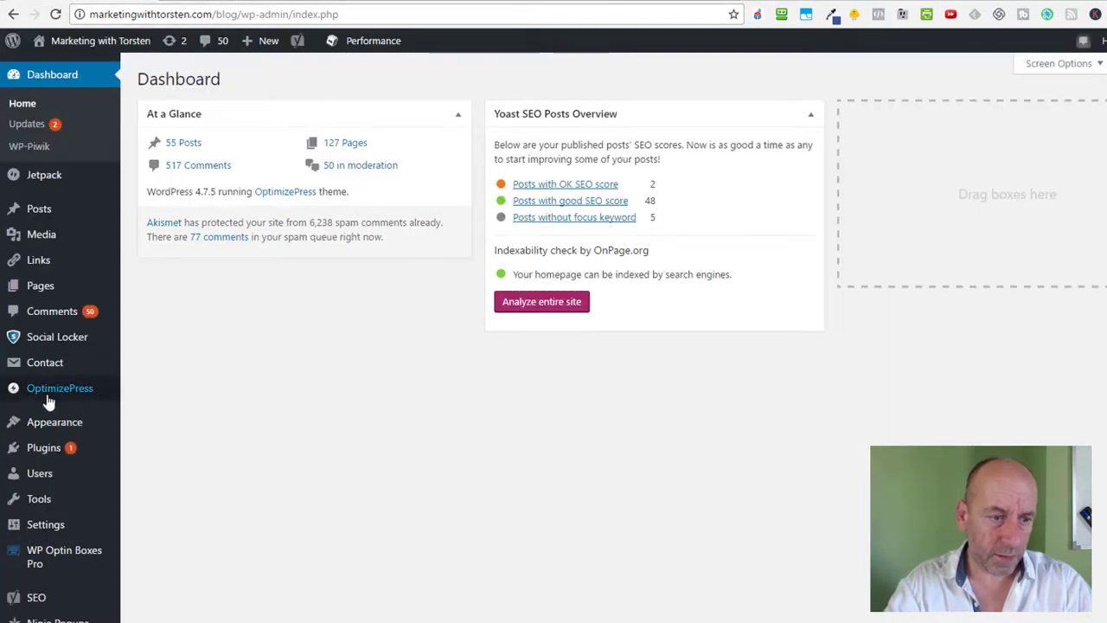
pyautogui.moveTo(40, 449)
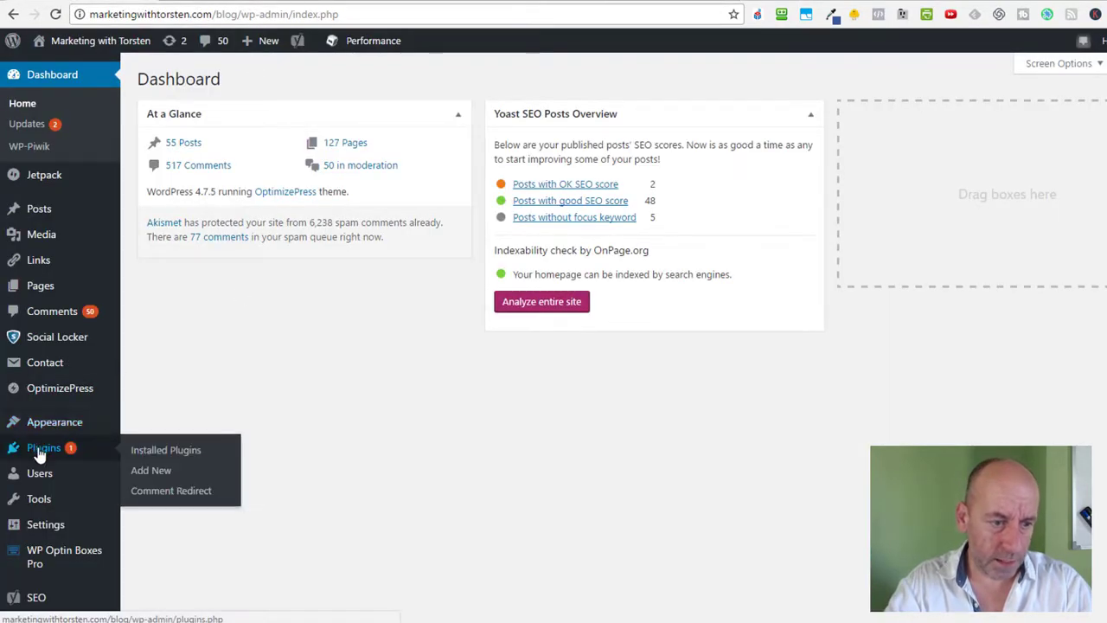
pyautogui.click(157, 468)
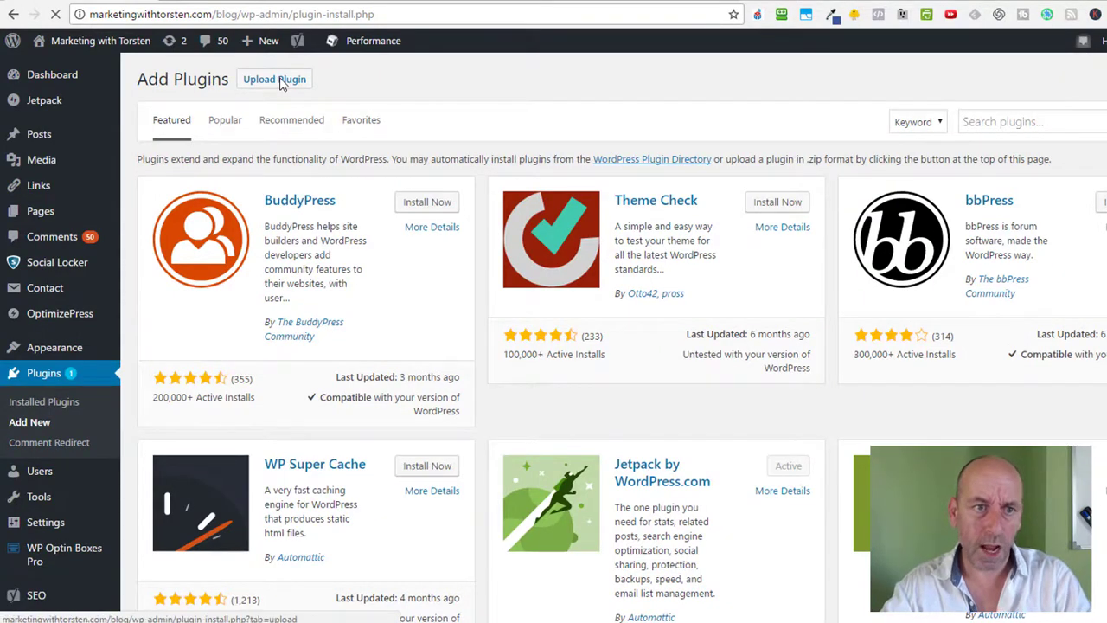
# - Upload the WPConversionTracker.zip package through Upload Plugin and install it
pyautogui.click(282, 80)
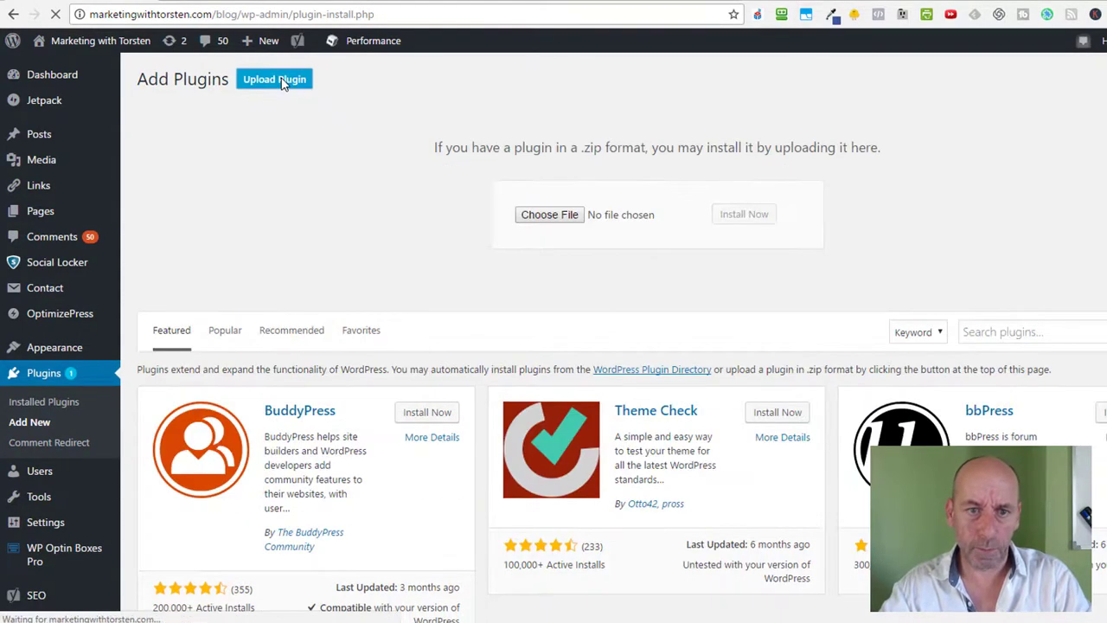
pyautogui.click(565, 214)
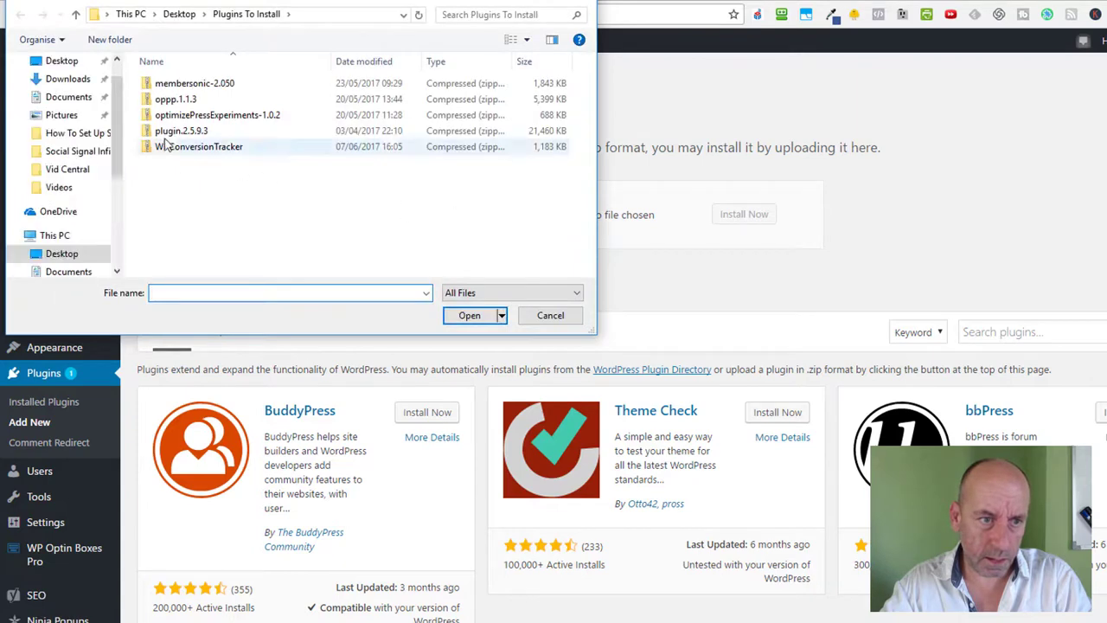
pyautogui.click(170, 147)
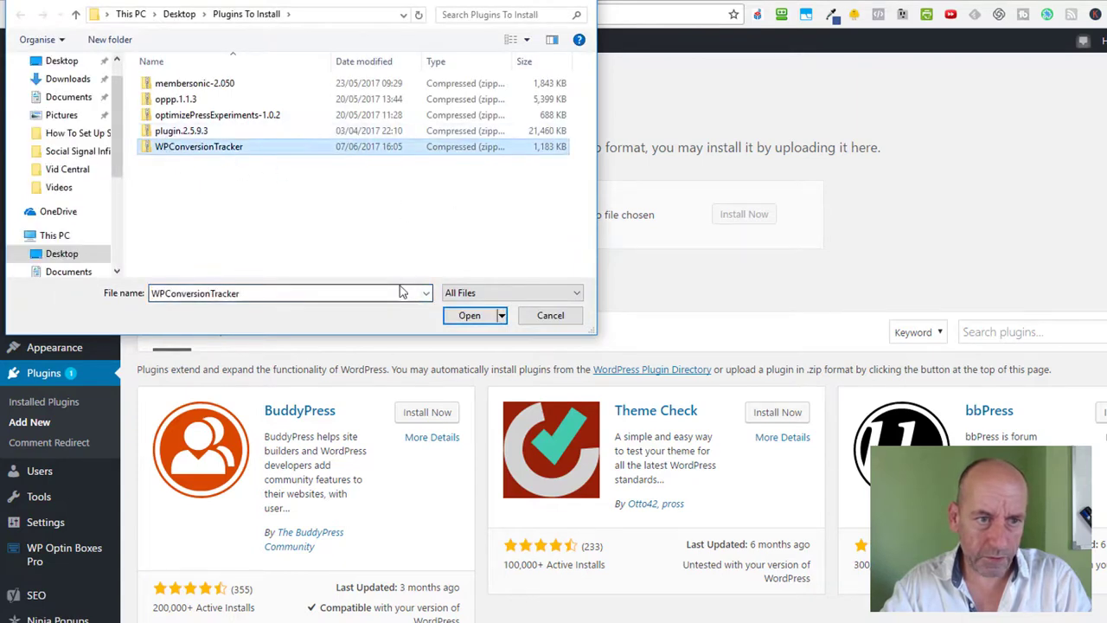
pyautogui.click(467, 316)
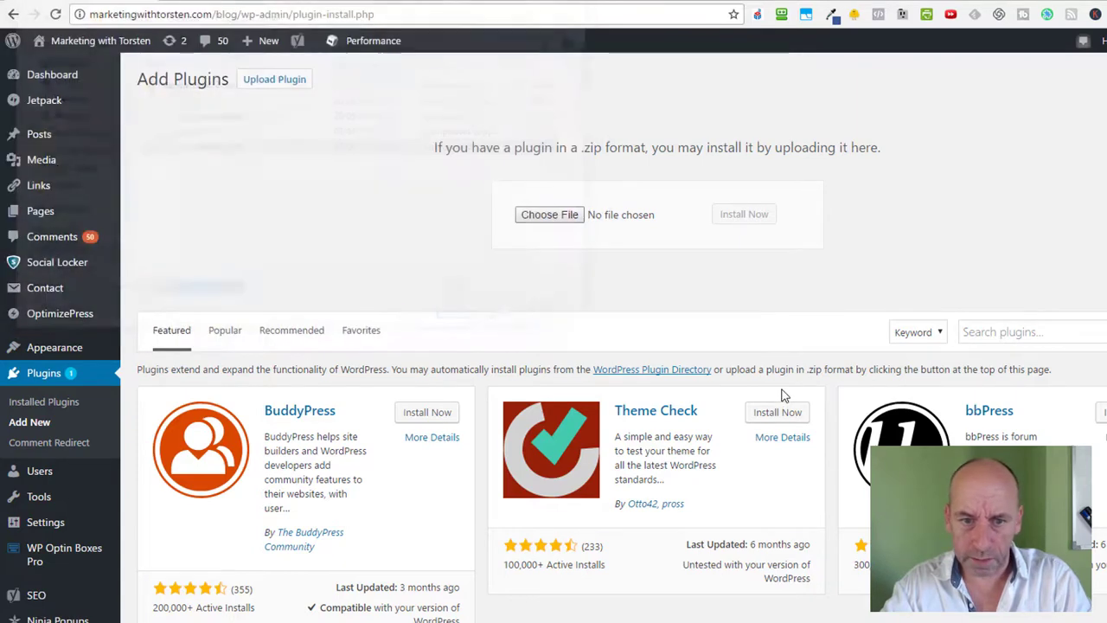
pyautogui.click(750, 216)
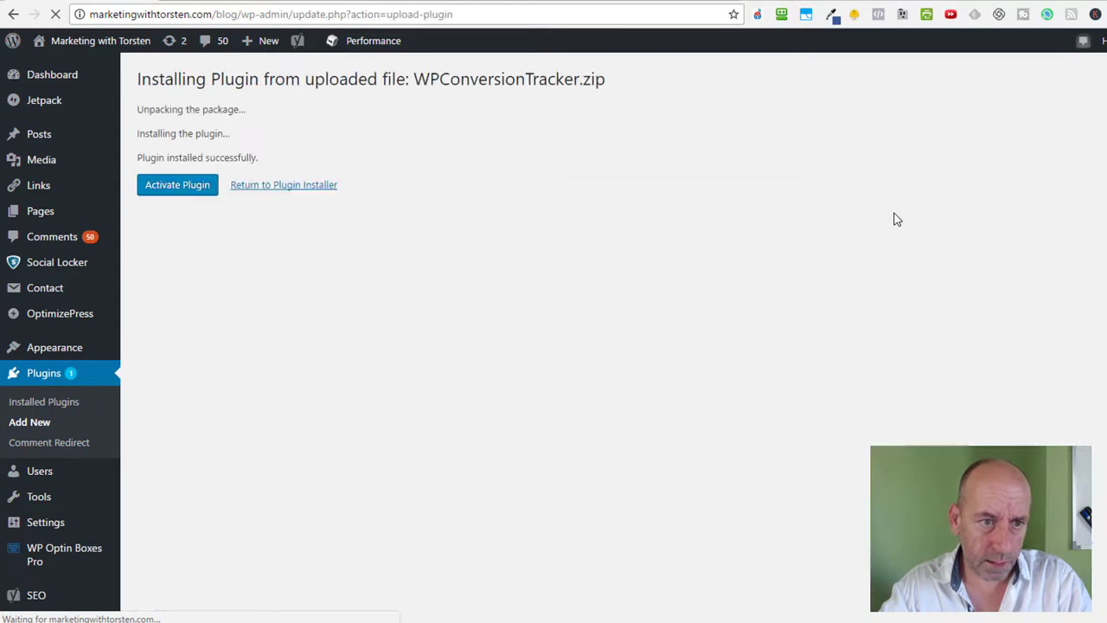
# - Activate WP Conversion Tracker, view its empty links list, then return to the SSL sales page
pyautogui.click(178, 187)
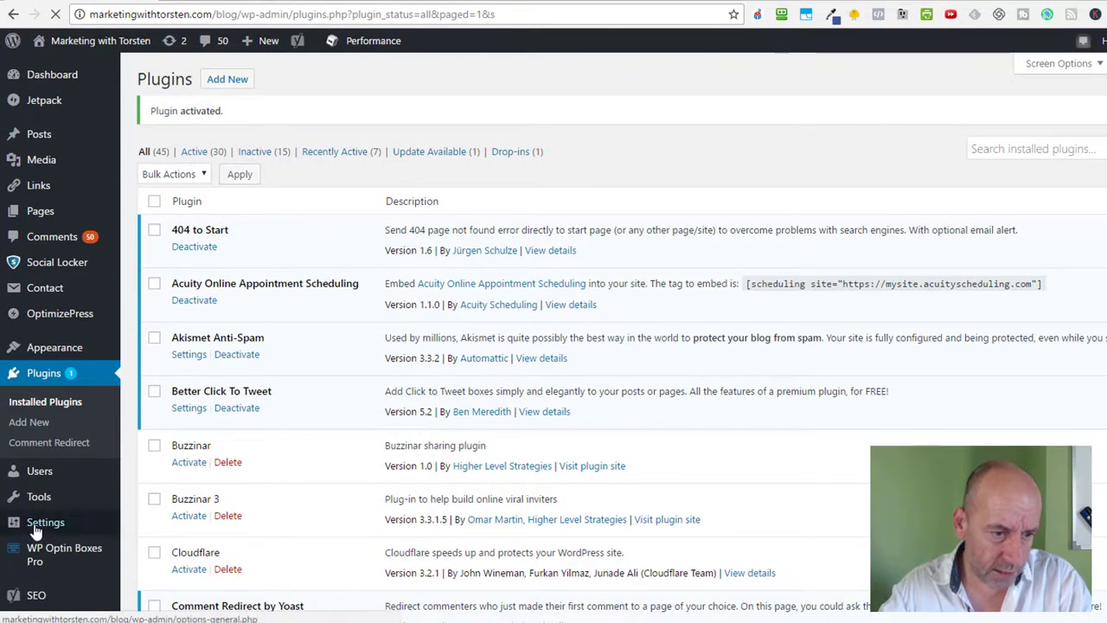
pyautogui.moveTo(37, 530)
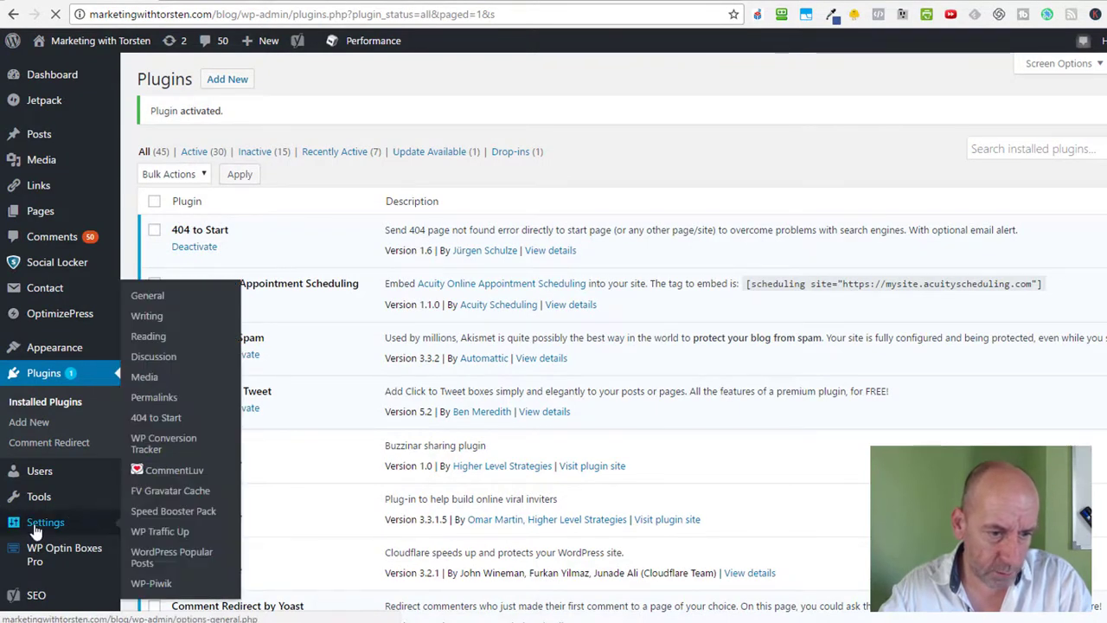
pyautogui.click(167, 445)
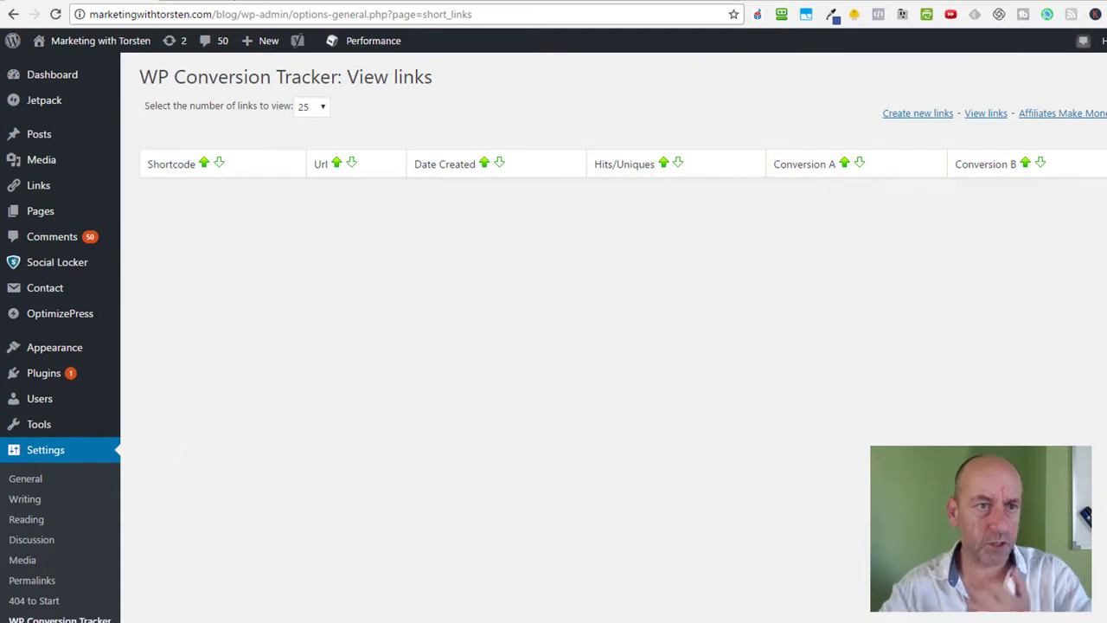
pyautogui.click(242, 3)
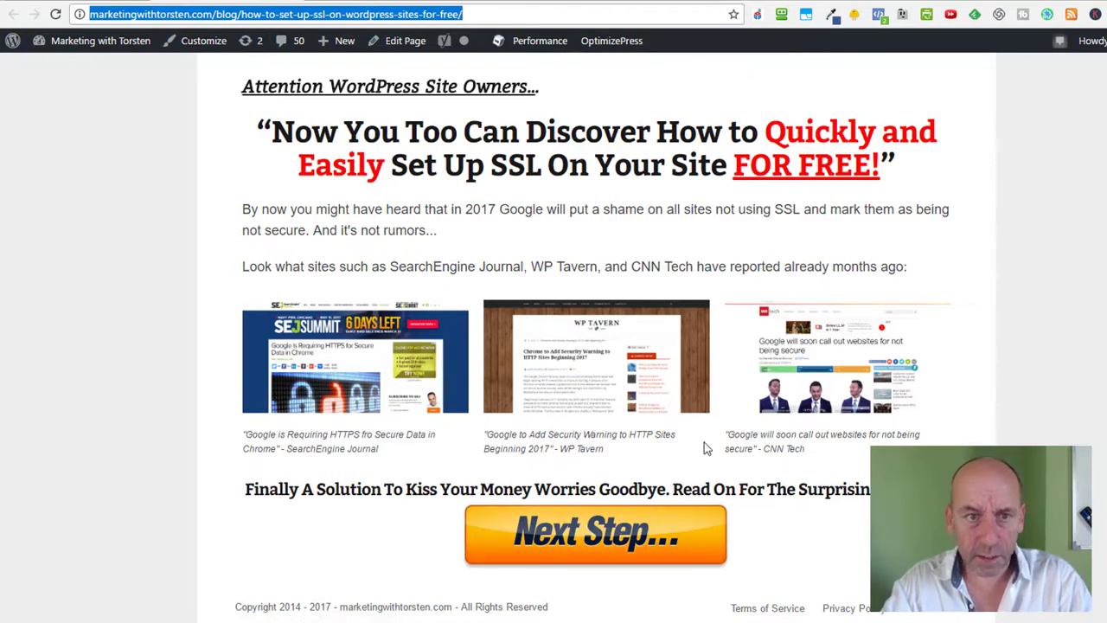
# - Load the set-up-ssl sales page address and scroll through the page
pyautogui.write('marketingwithtorsten.com/blog/set-up-ssl-on-wordpress-sites-for-free/')
pyautogui.press('Return')
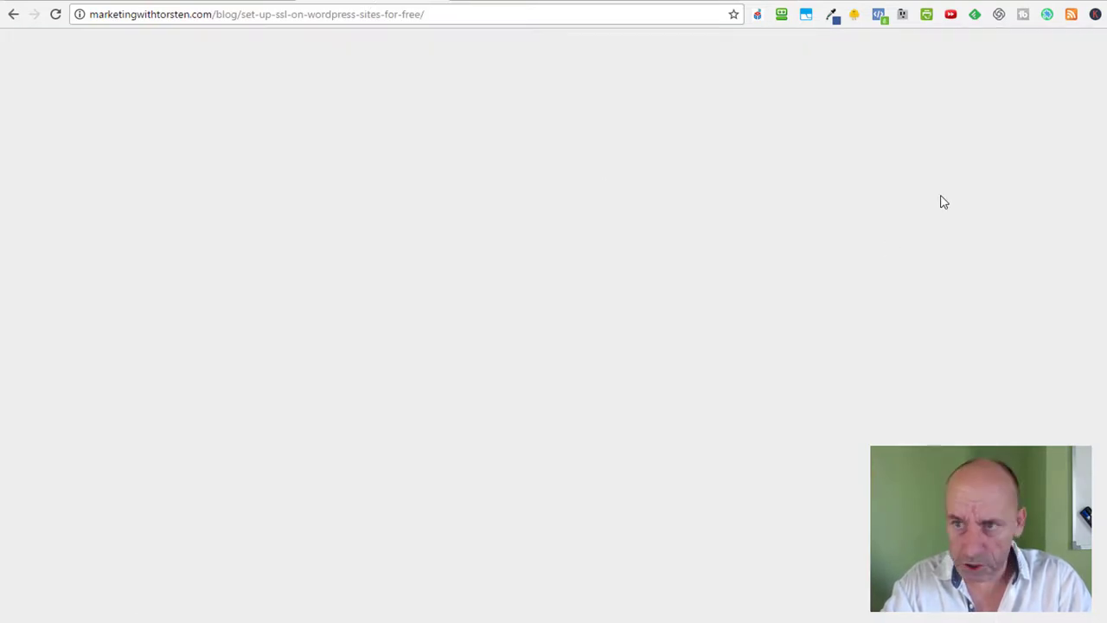
pyautogui.scroll(-10, 553, 328)
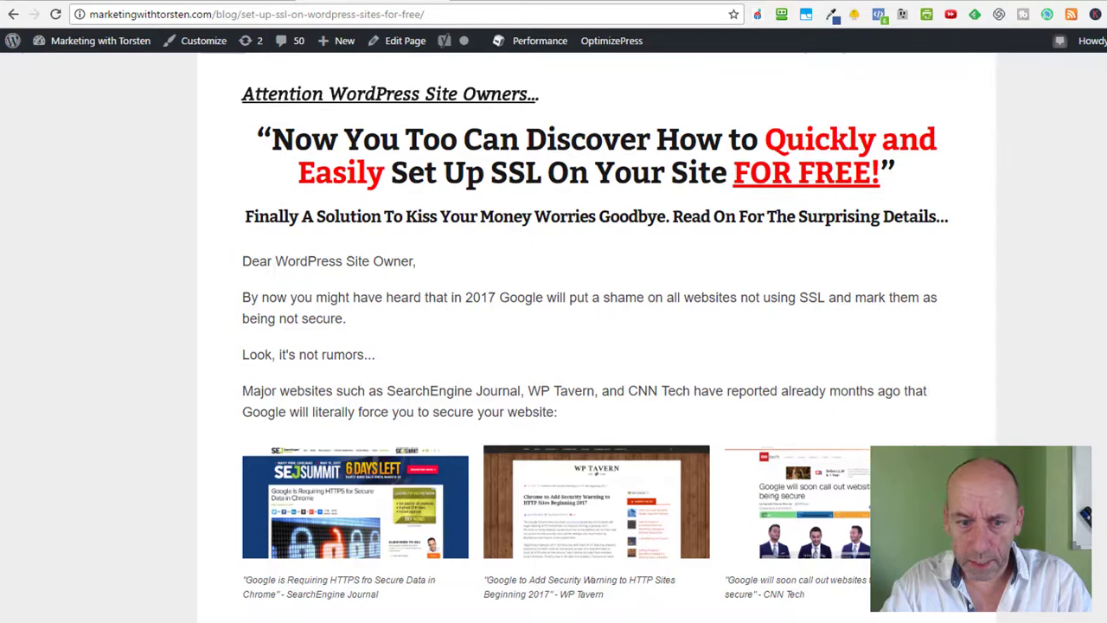
pyautogui.scroll(-3, 553, 337)
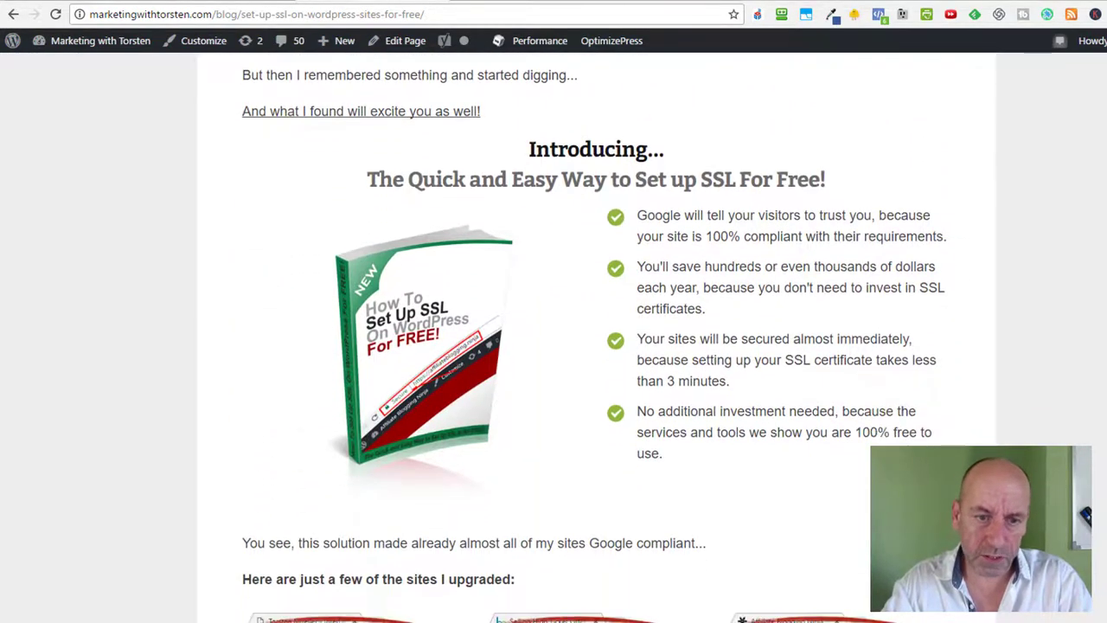
pyautogui.scroll(-3, 554, 337)
pyautogui.scroll(-8, 553, 337)
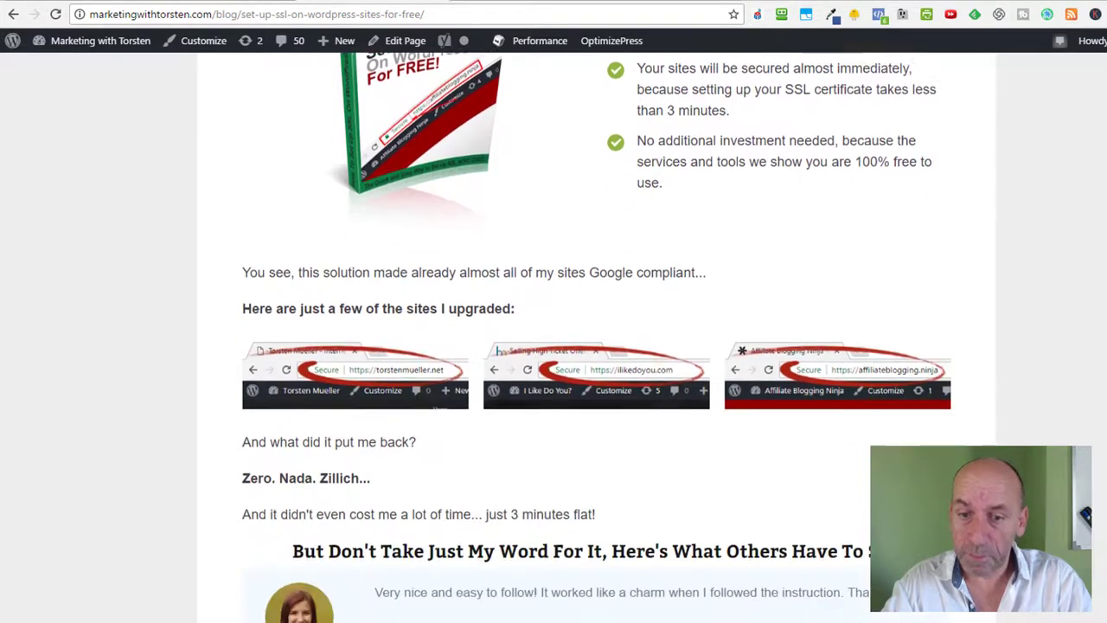
pyautogui.scroll(-10, 553, 337)
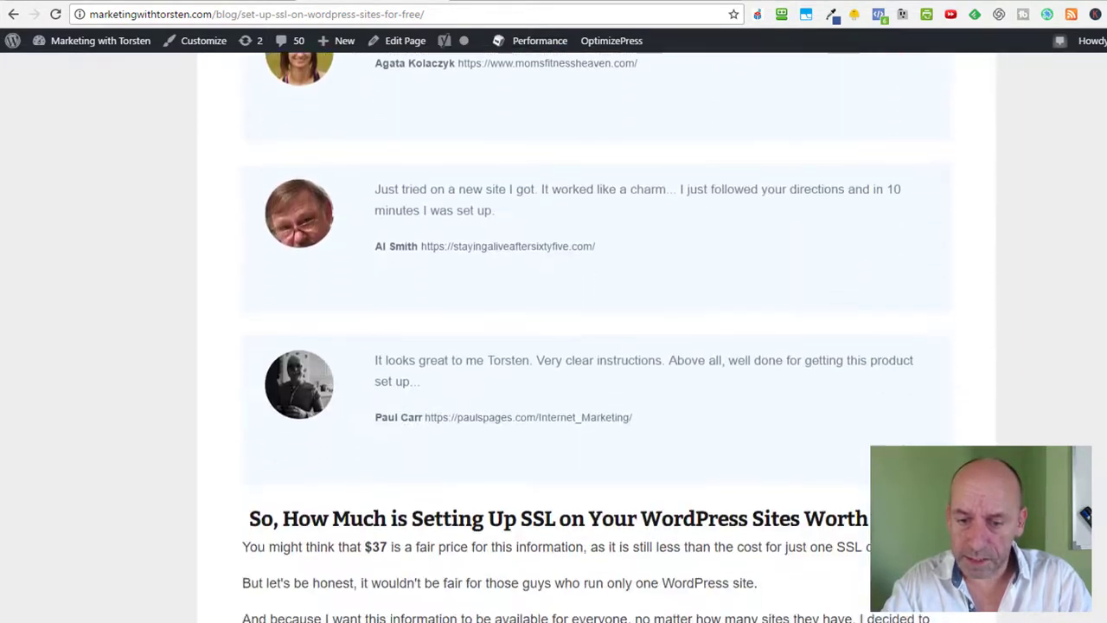
pyautogui.scroll(20, 553, 337)
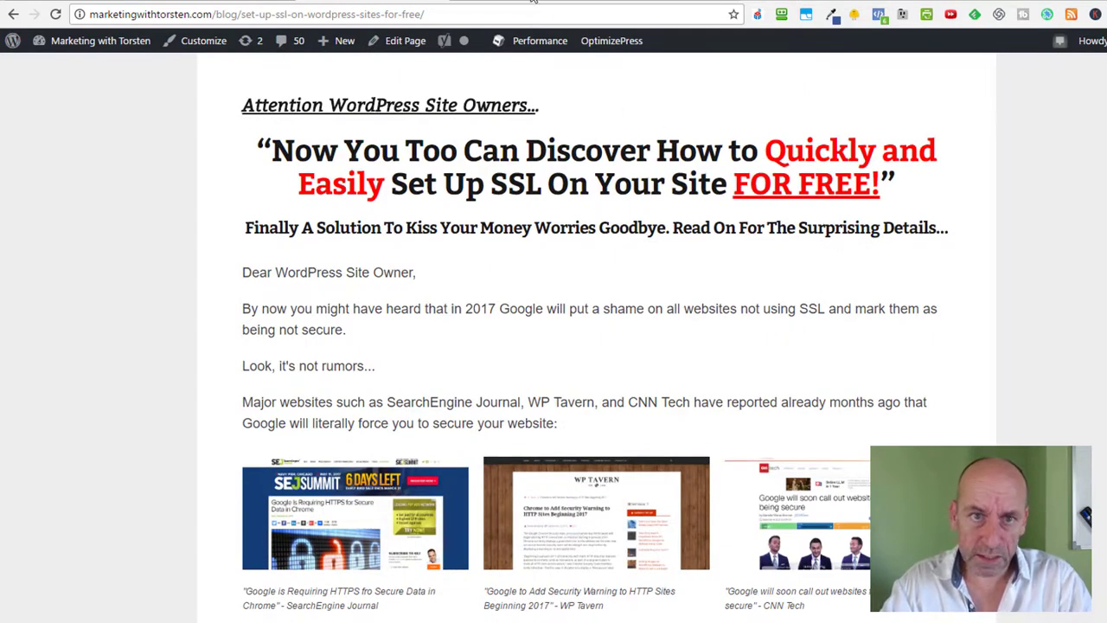
# - Select the sales page address path, then return to the Conversion Tracker's links list
pyautogui.click(398, 1)
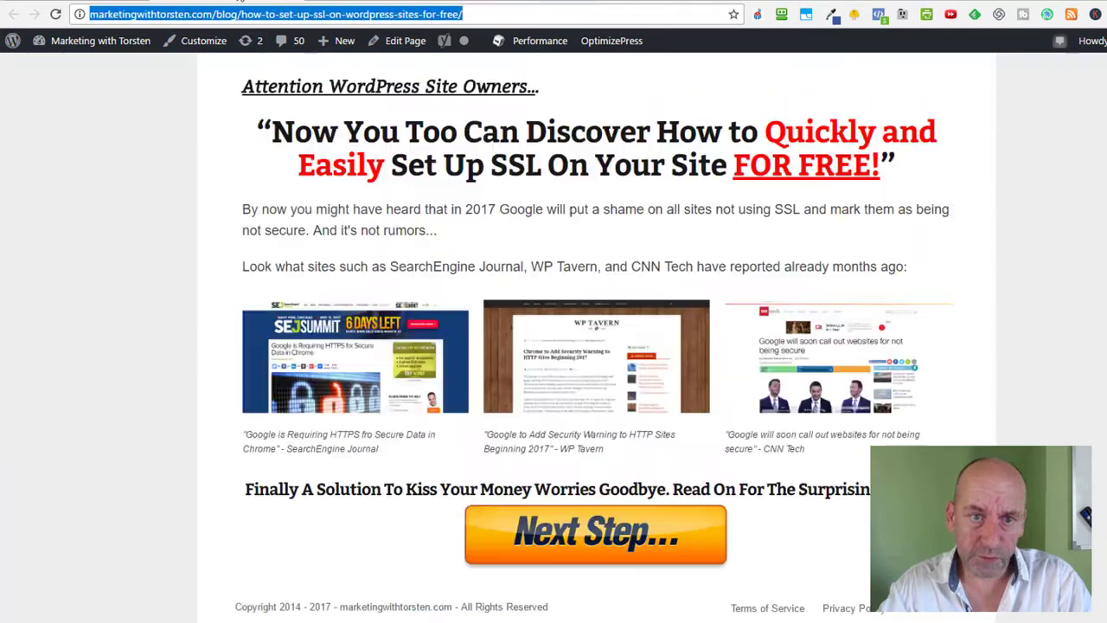
pyautogui.click(496, 10)
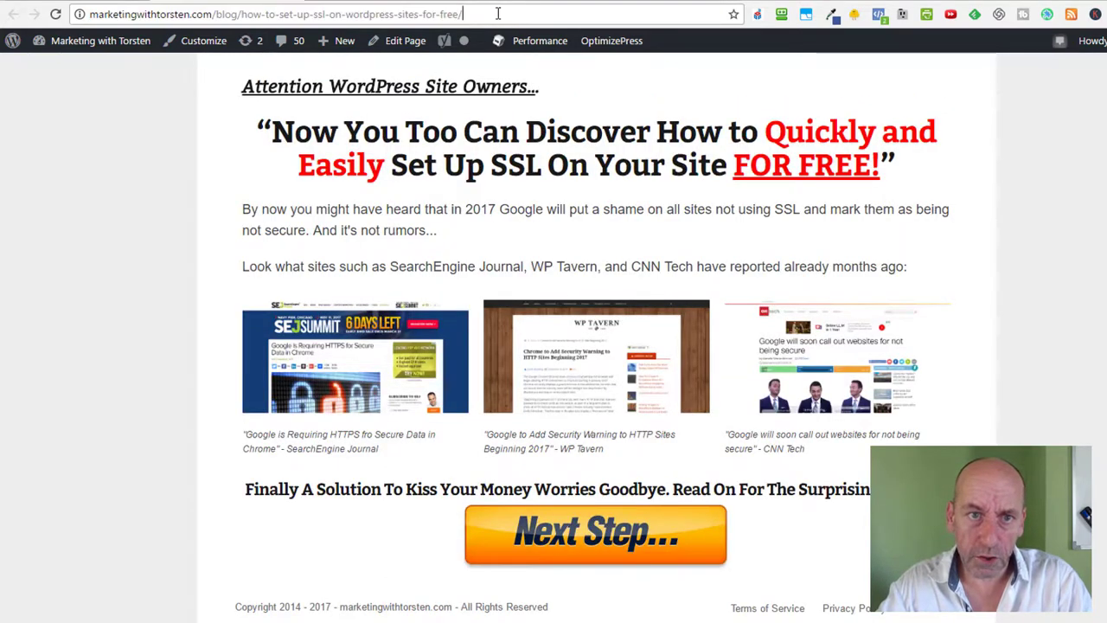
pyautogui.moveTo(496, 9); pyautogui.dragTo(111, 148)
pyautogui.hotkey('ctrl', 'c')
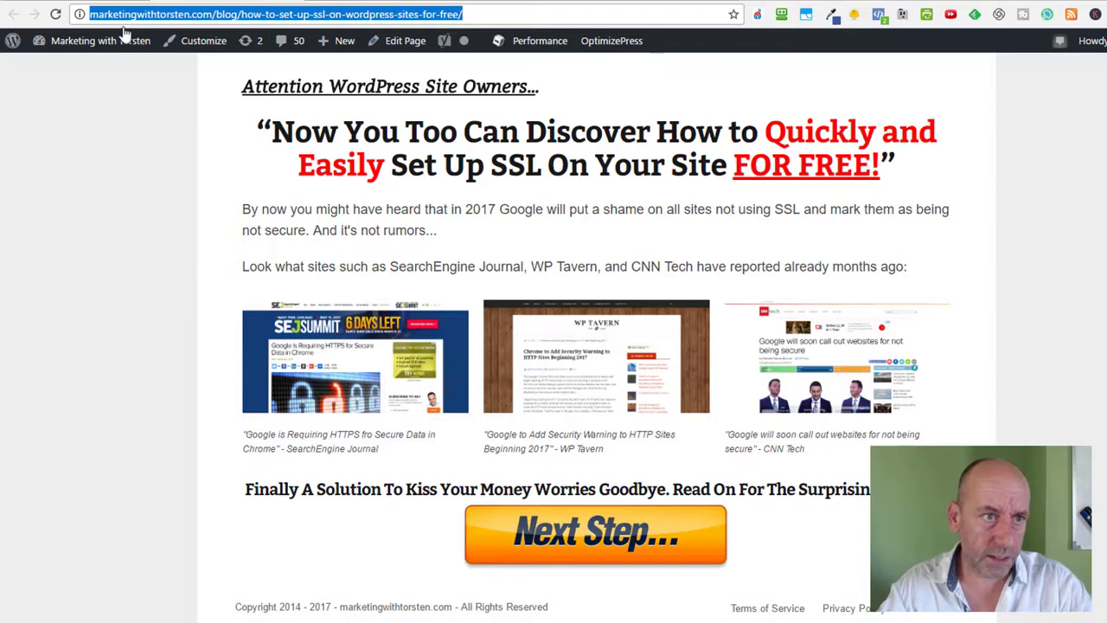
pyautogui.click(110, 4)
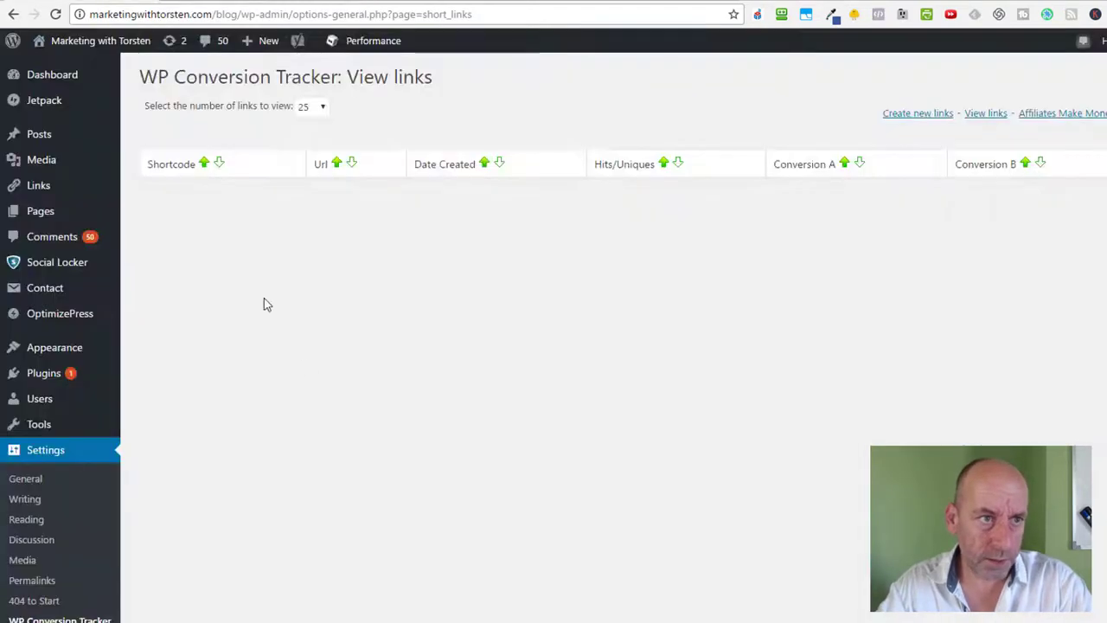
# - Add a tracked link named 'freessl' with the pasted sales page URL as destination
pyautogui.click(922, 118)
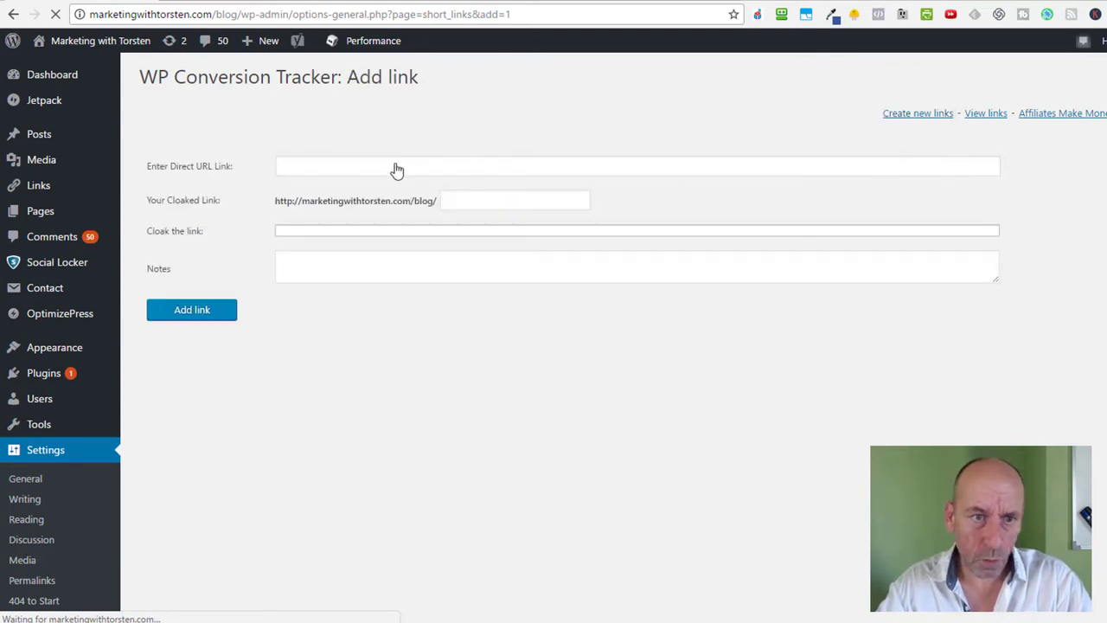
pyautogui.click(397, 164)
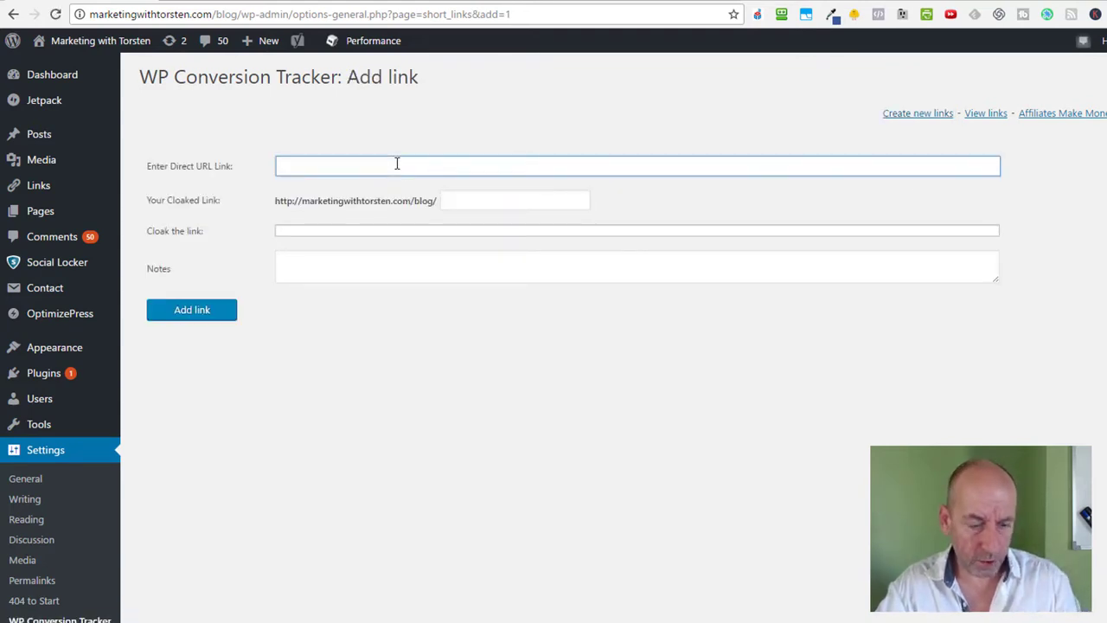
pyautogui.hotkey('ctrl', 'v')
pyautogui.click(474, 118)
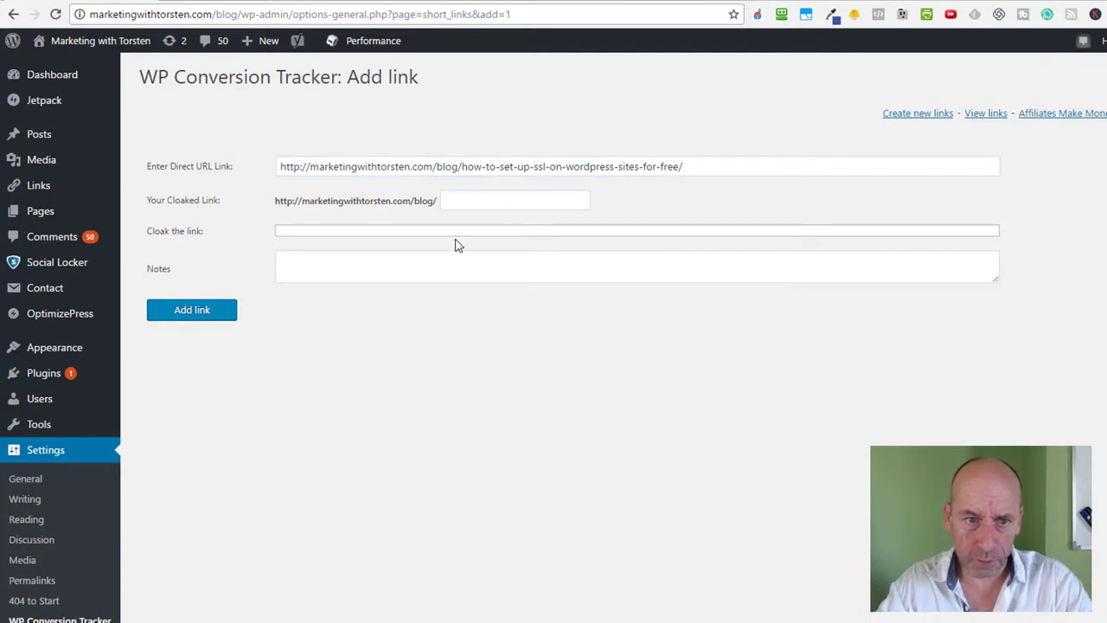
pyautogui.click(490, 194)
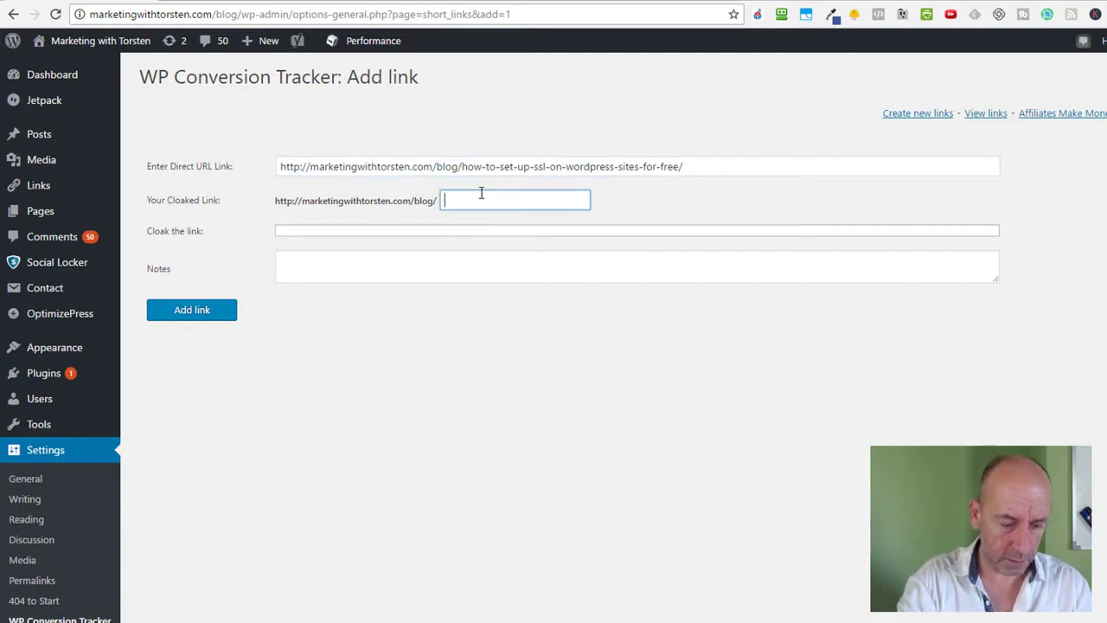
pyautogui.write('fr')
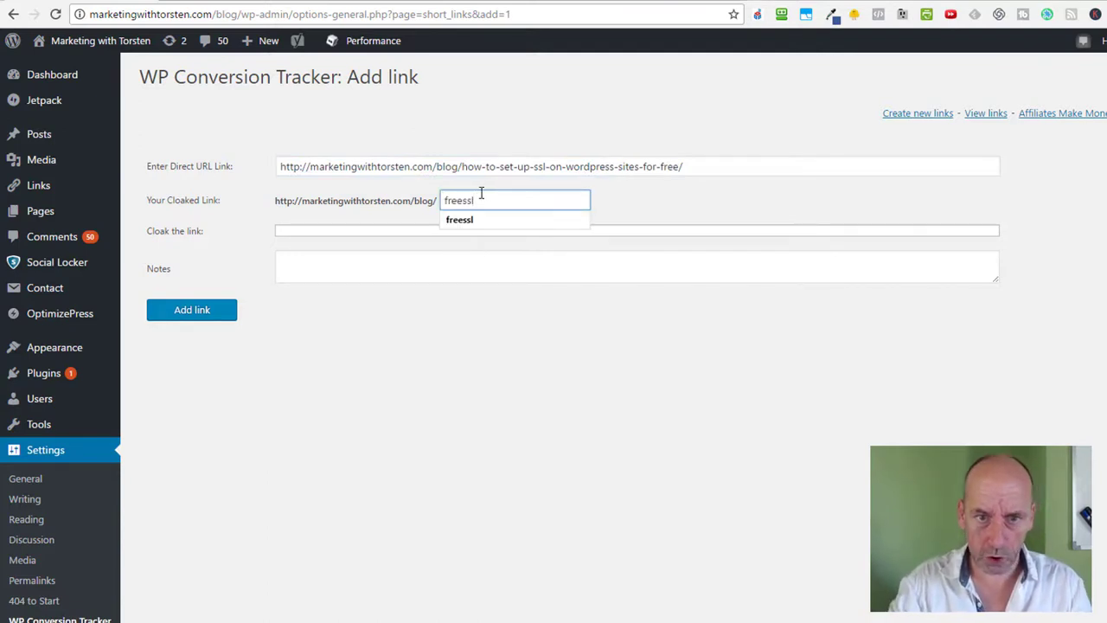
pyautogui.write('eessl')
pyautogui.press('Tab')
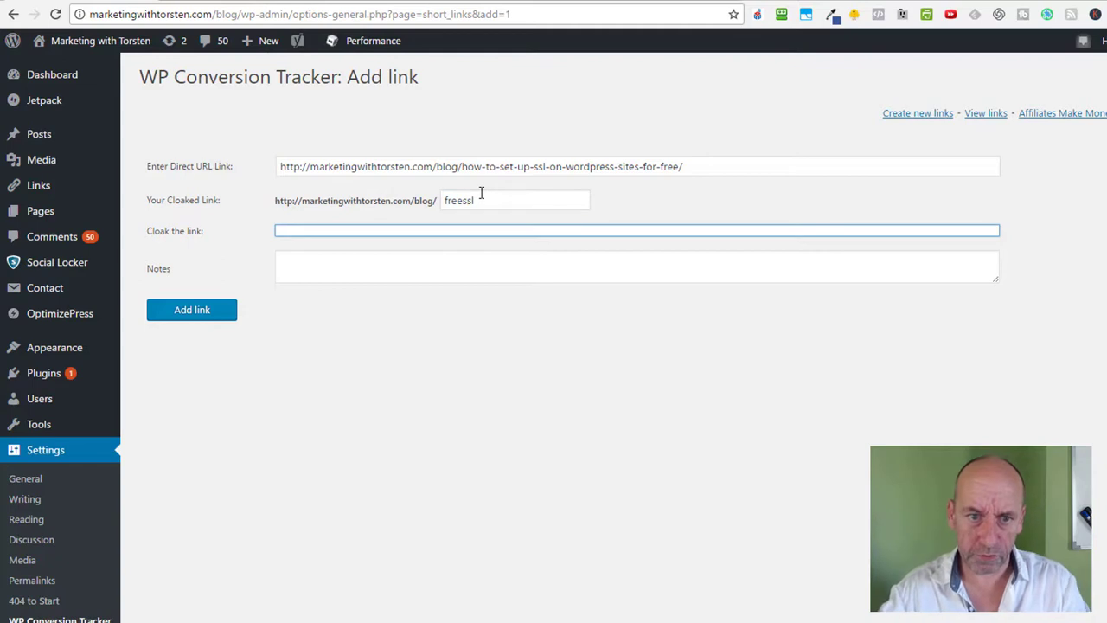
pyautogui.click(186, 315)
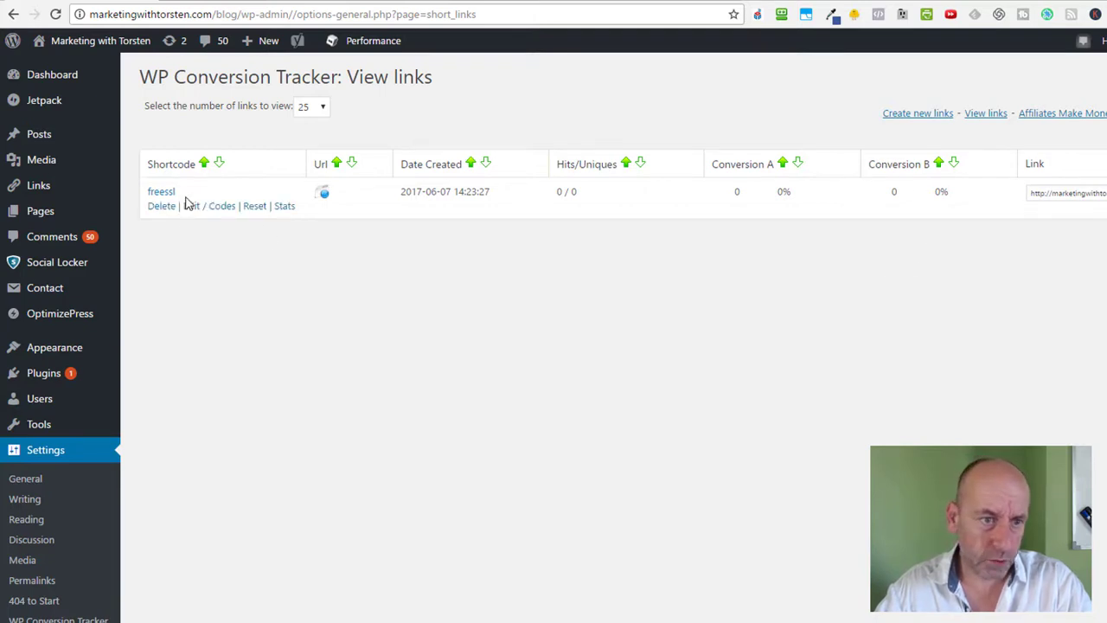
# - Select the freessl link's Conversion A script under Edit / Codes, then return to the sales page
pyautogui.click(209, 211)
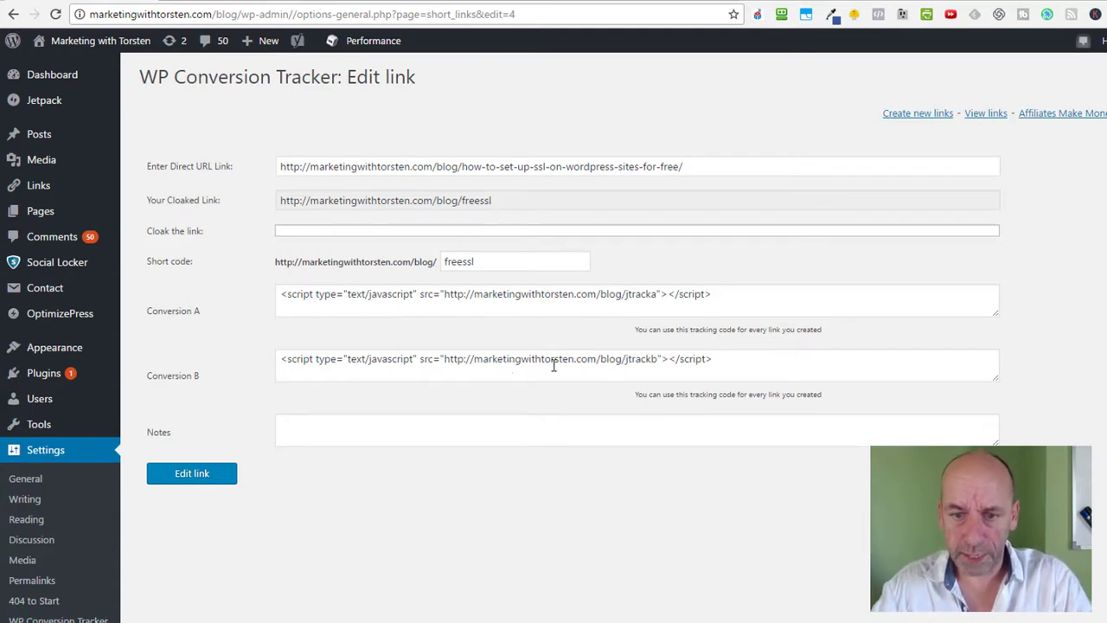
pyautogui.moveTo(733, 295); pyautogui.dragTo(271, 295)
pyautogui.hotkey('ctrl', 'c')
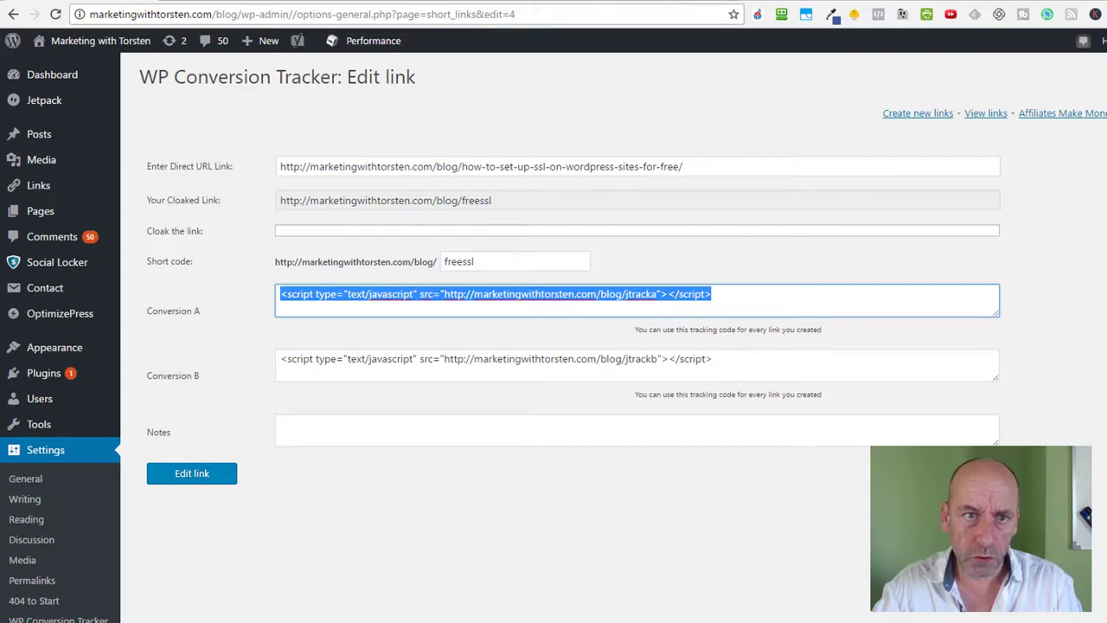
pyautogui.click(501, 1)
pyautogui.scroll(-3, 1020, 252)
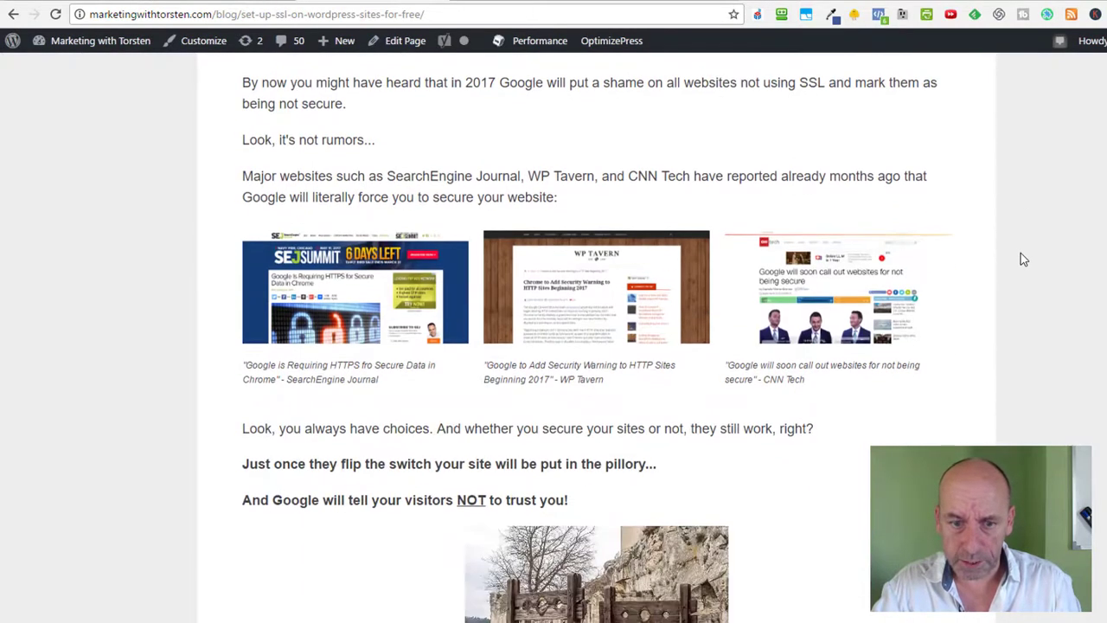
pyautogui.scroll(3, 1011, 260)
# - Open the sales page in the OptimizePress Live Editor and bring up Page Settings
pyautogui.moveTo(612, 40)
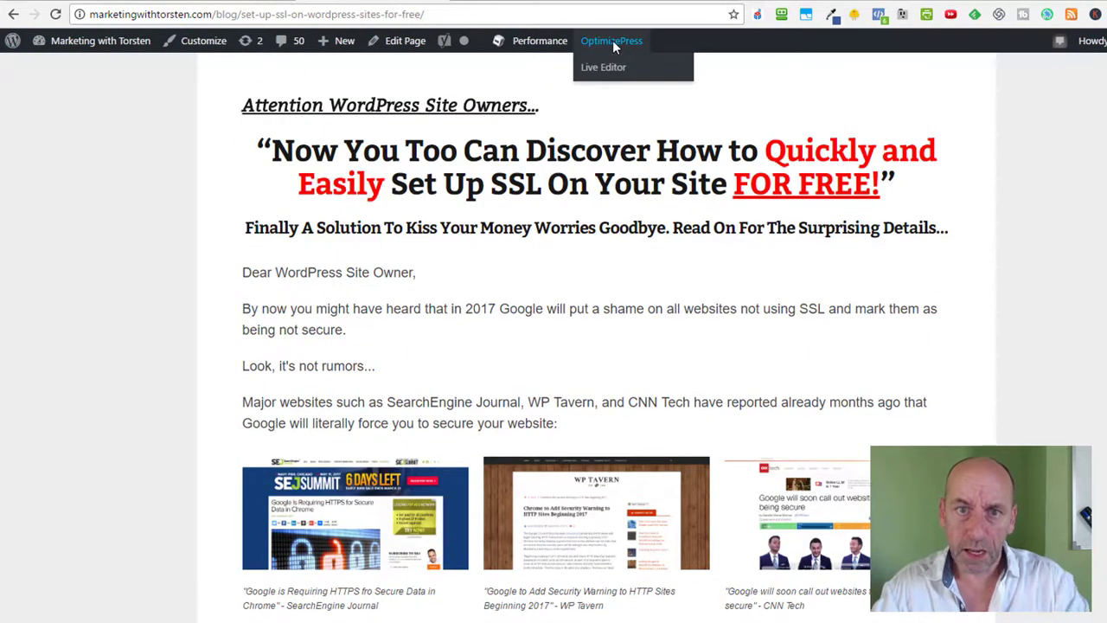
pyautogui.click(604, 68)
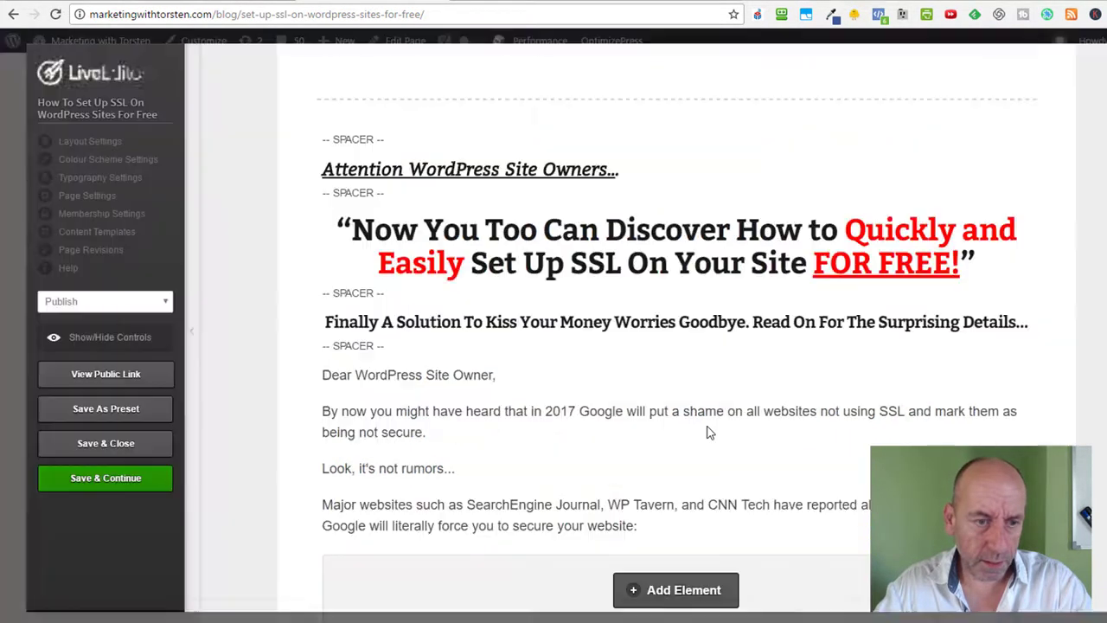
pyautogui.click(82, 195)
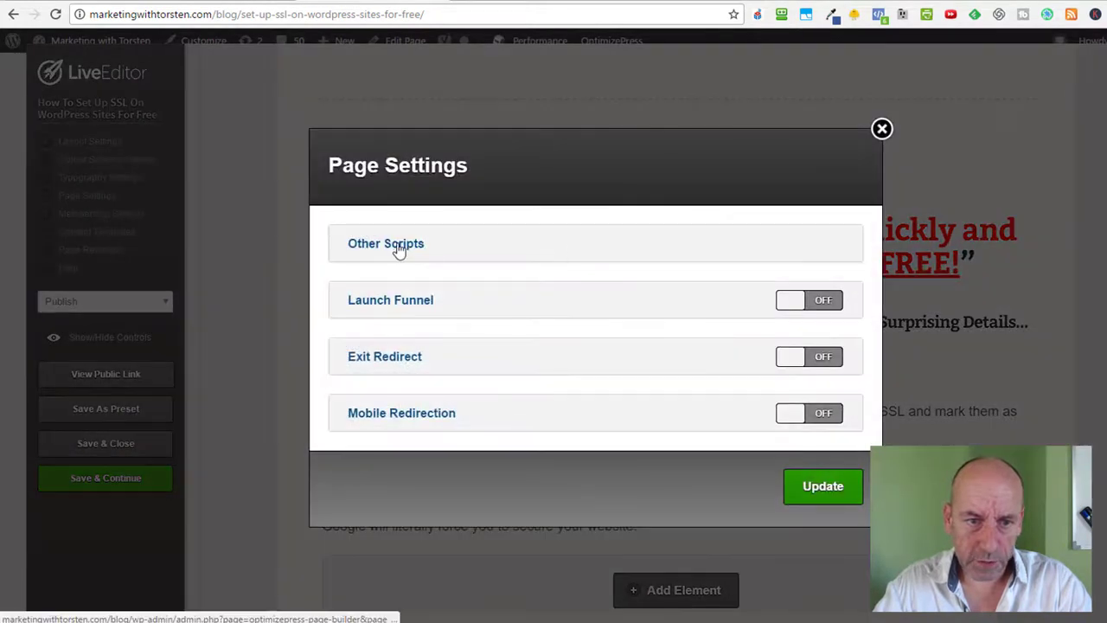
# - Paste the Conversion A script as a new Header entry under Other Scripts and update the settings
pyautogui.click(398, 247)
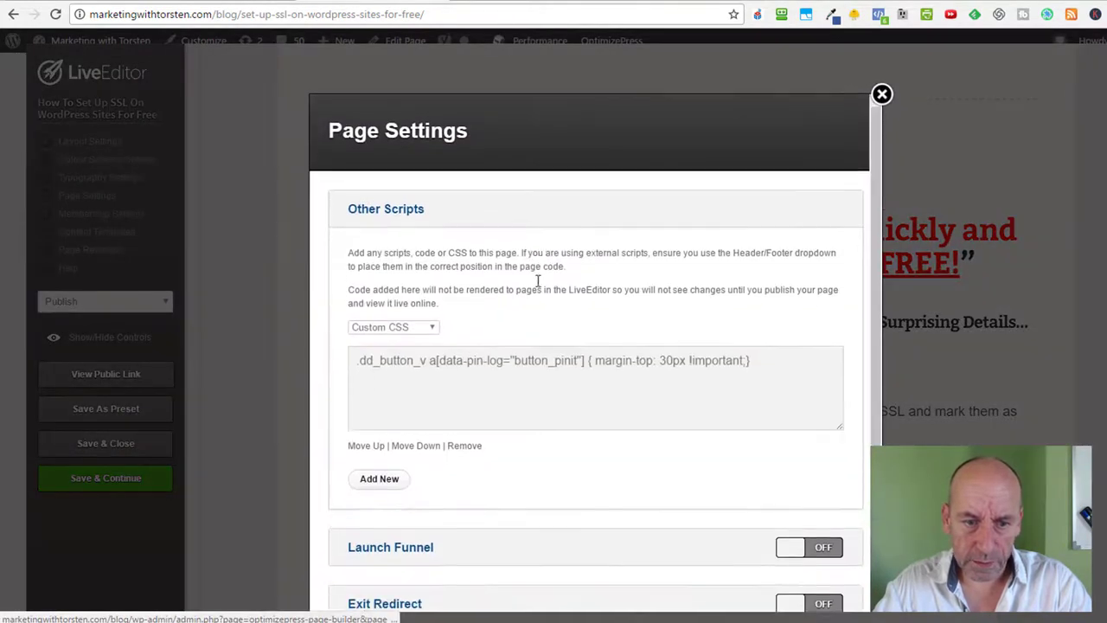
pyautogui.scroll(-3, 566, 289)
pyautogui.click(377, 307)
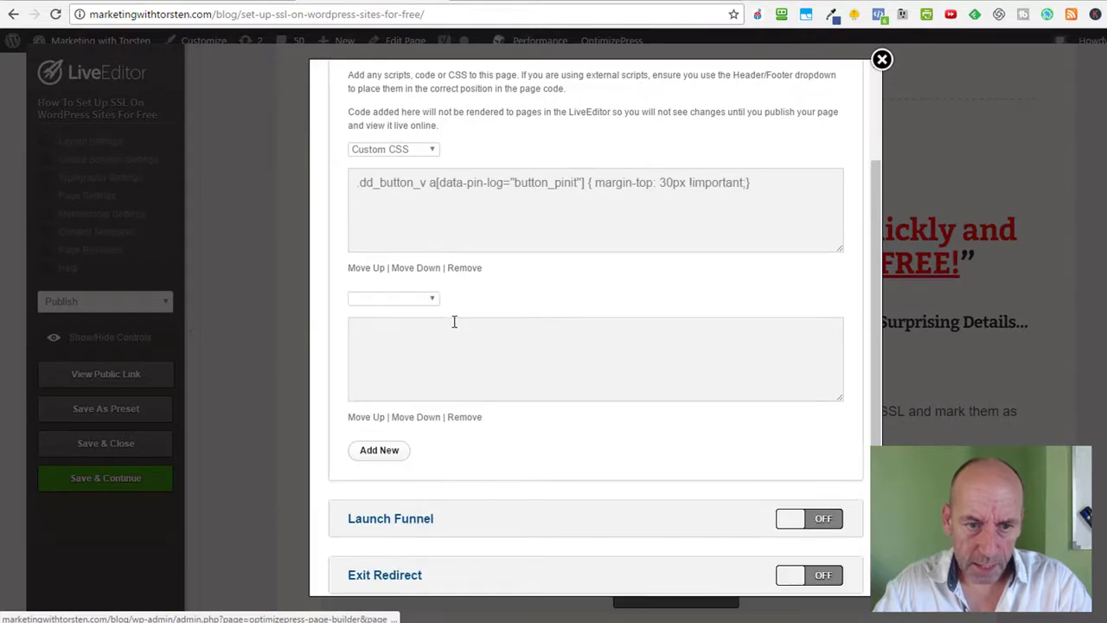
pyautogui.click(395, 299)
pyautogui.click(387, 314)
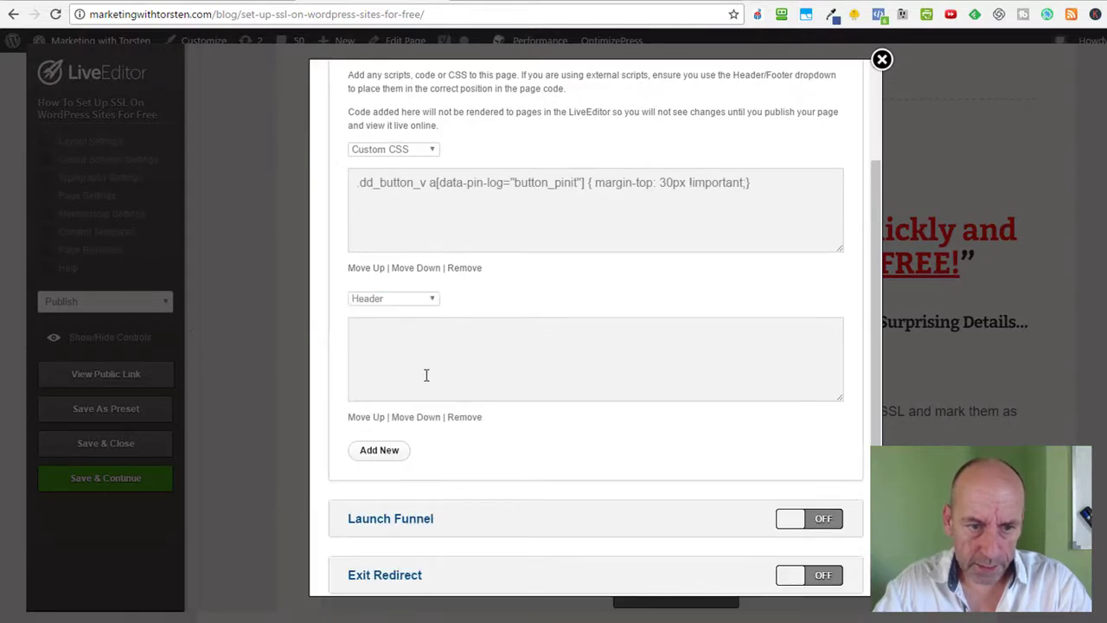
pyautogui.click(425, 373)
pyautogui.hotkey('ctrl', 'v')
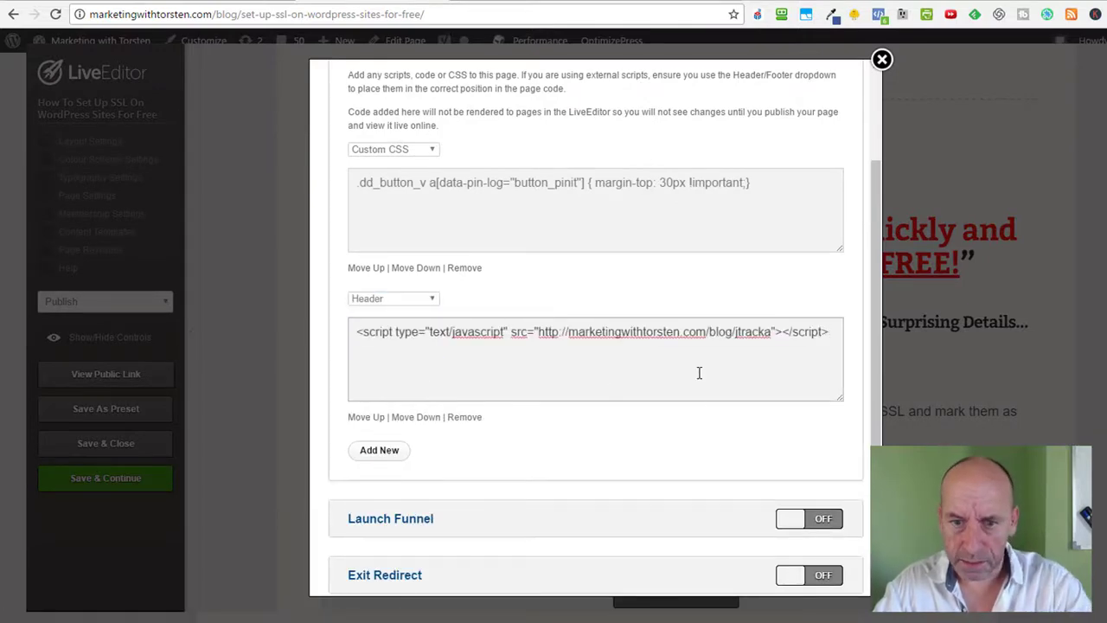
pyautogui.scroll(-1, 681, 364)
pyautogui.scroll(-2, 680, 364)
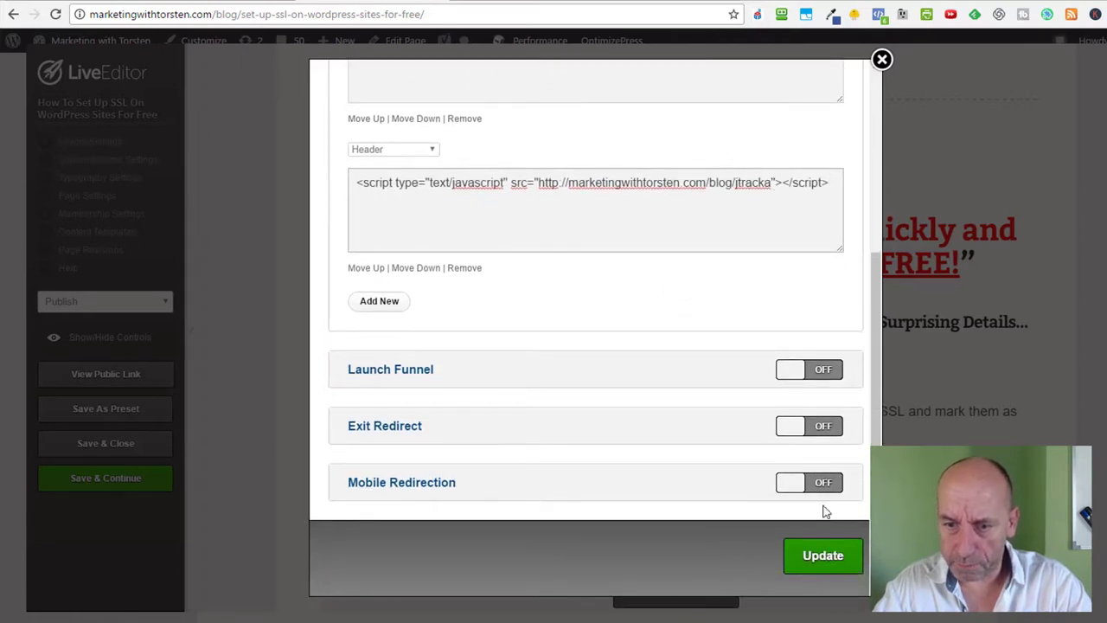
pyautogui.click(821, 562)
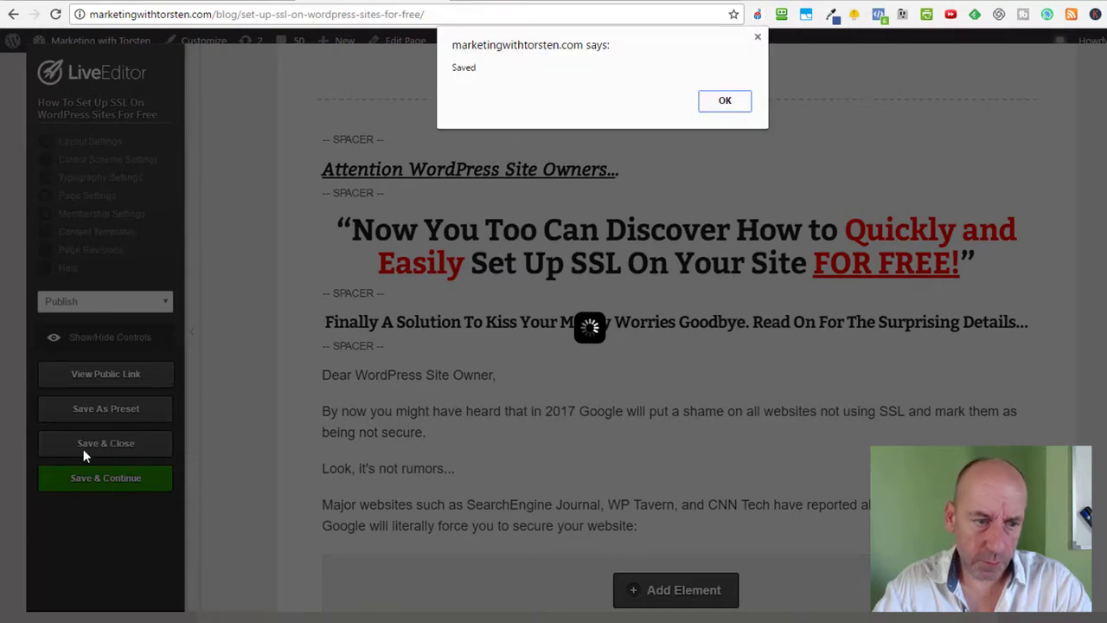
pyautogui.click(730, 103)
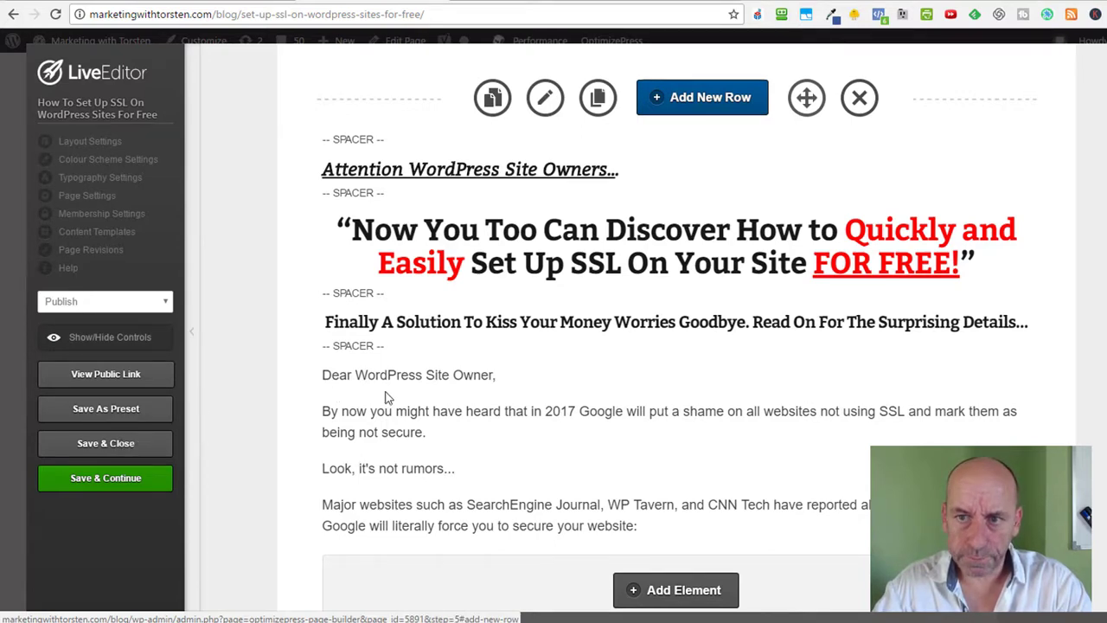
# - Save and close the sales page, select the Conversion B script, and switch to the free video offer page
pyautogui.click(109, 451)
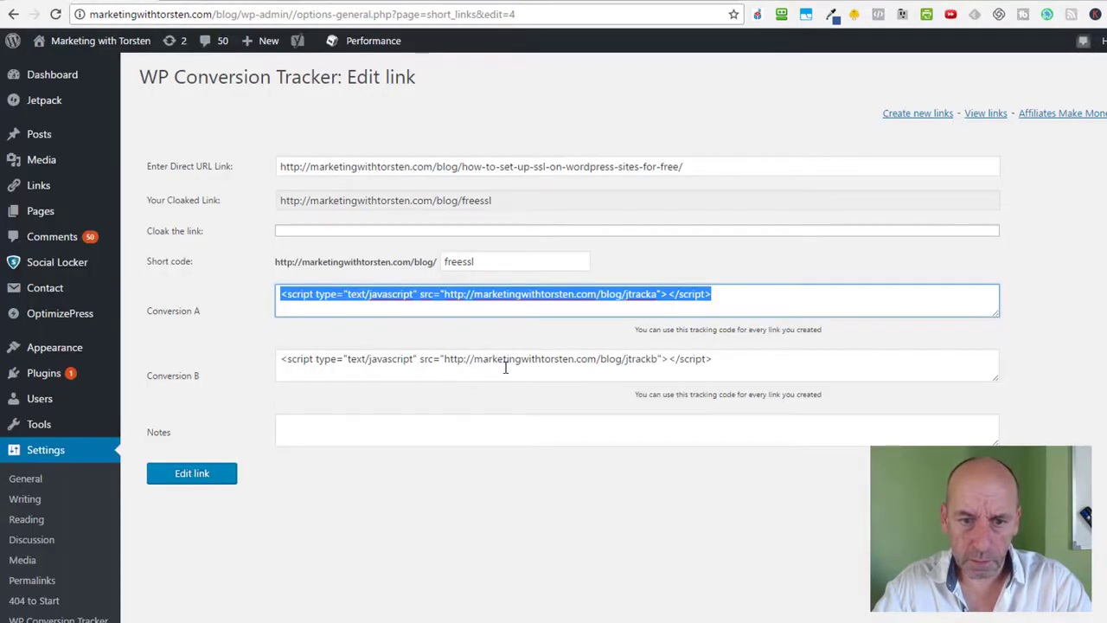
pyautogui.click(504, 361)
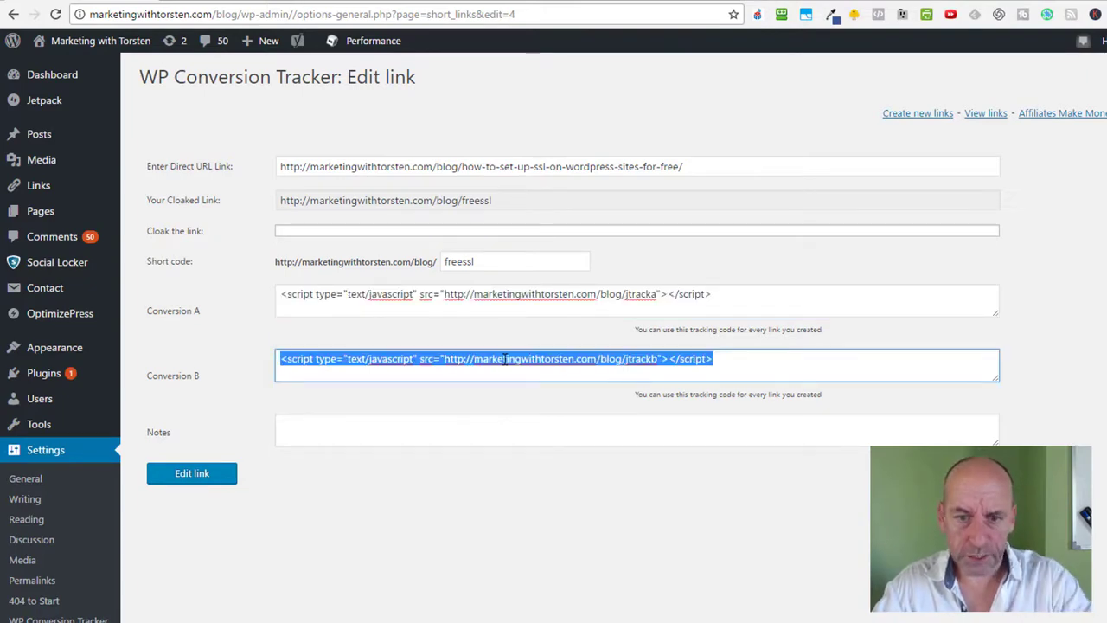
pyautogui.click(511, 3)
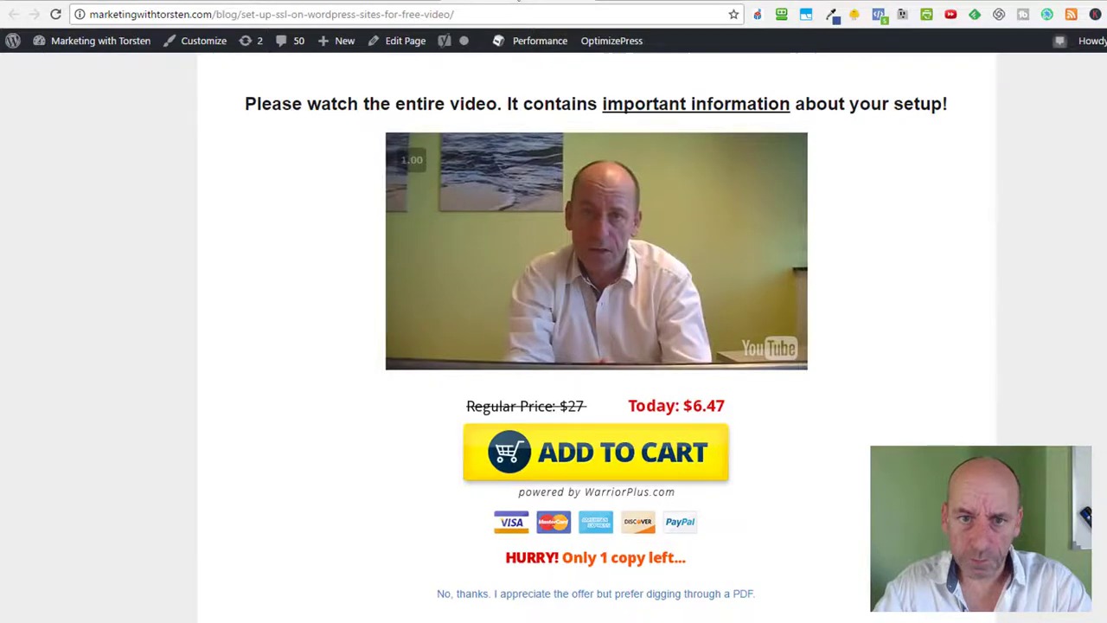
pyautogui.moveTo(600, 45)
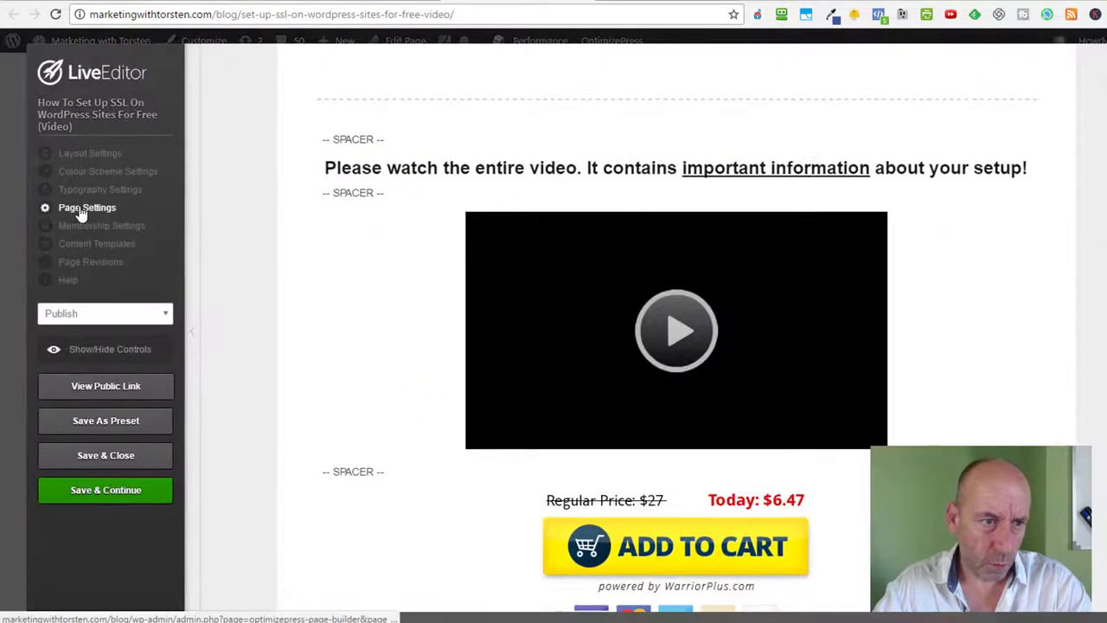
# - Paste the jtrackb script as a new Header script in the video page's settings, update, then Save & Close
pyautogui.click(79, 210)
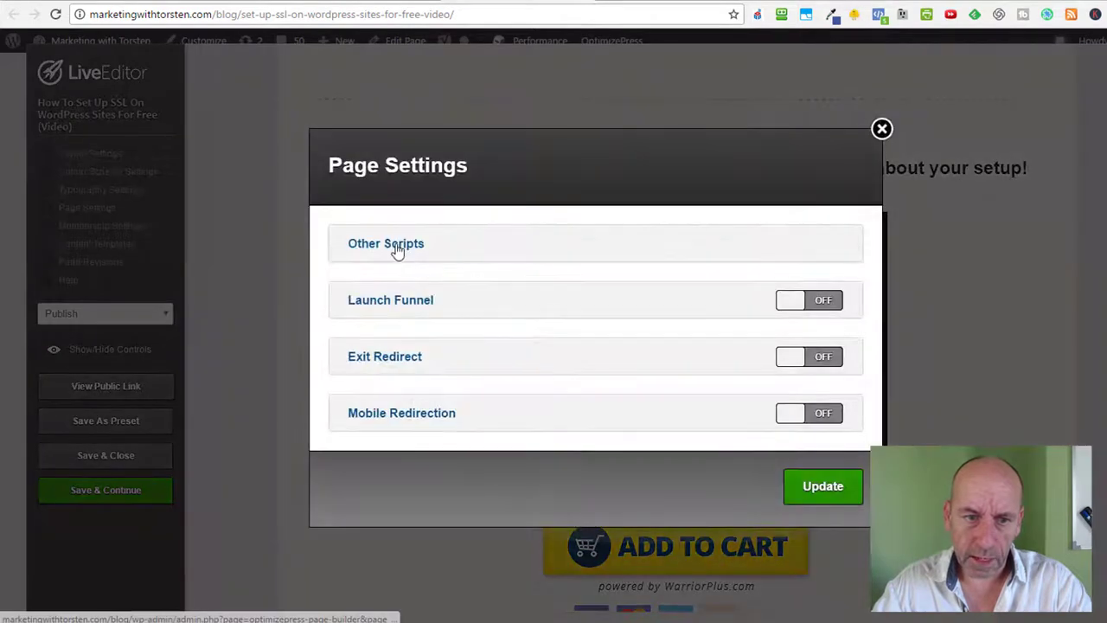
pyautogui.click(397, 247)
pyautogui.scroll(-4, 464, 441)
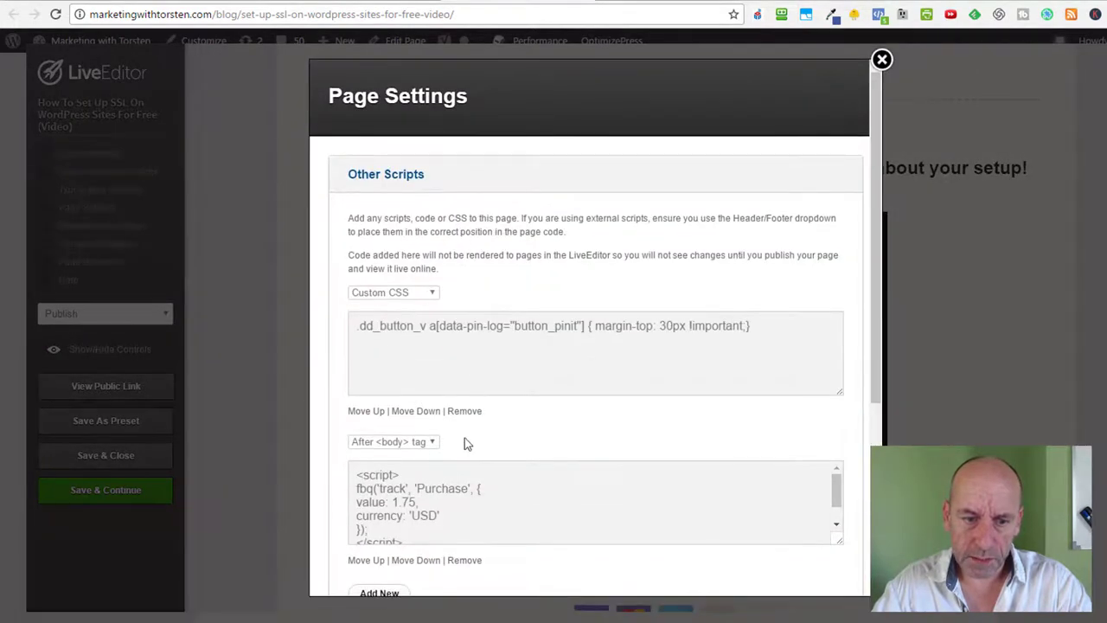
pyautogui.click(379, 301)
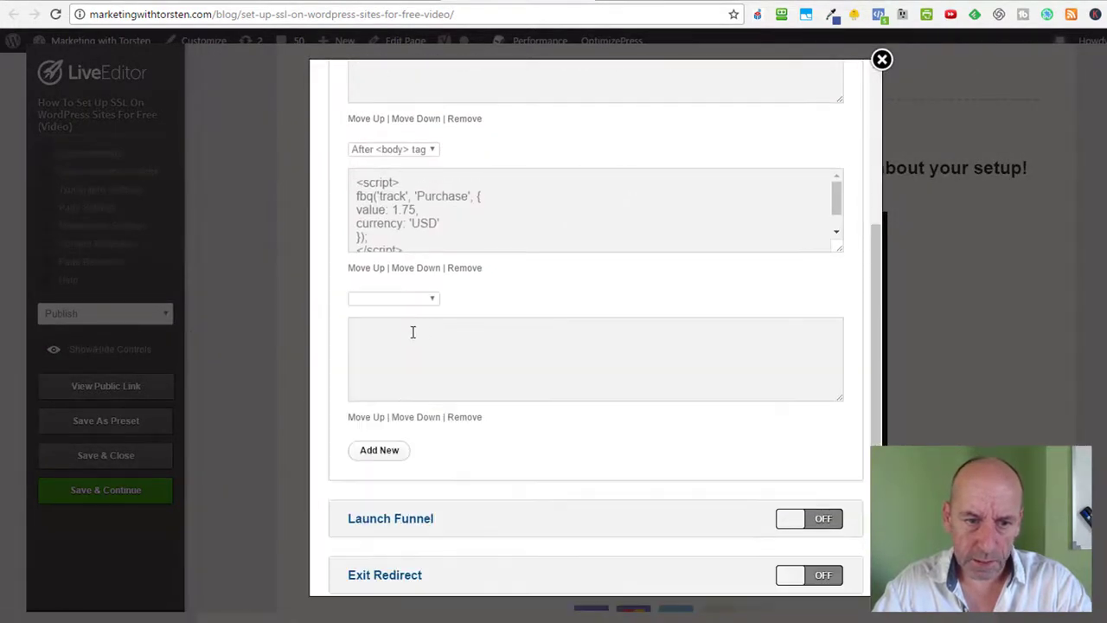
pyautogui.click(399, 305)
pyautogui.click(380, 312)
pyautogui.click(400, 360)
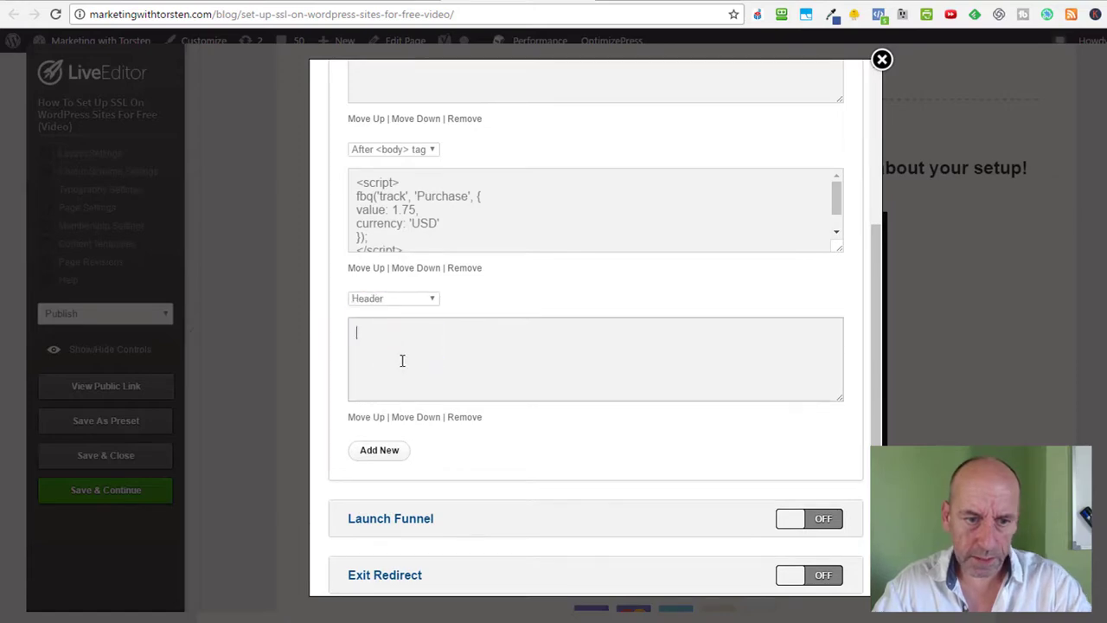
pyautogui.write('<script type="text/javascript" src="http://marketingwithtorsten.com/blog/jtrackb"></script>')
pyautogui.scroll(-3, 714, 445)
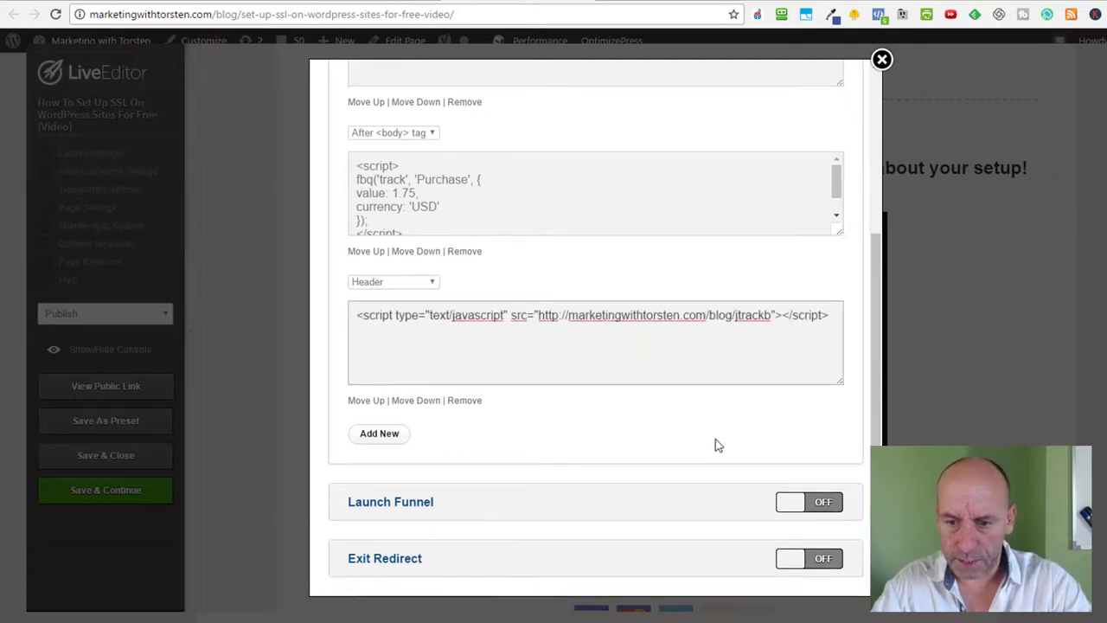
pyautogui.click(813, 562)
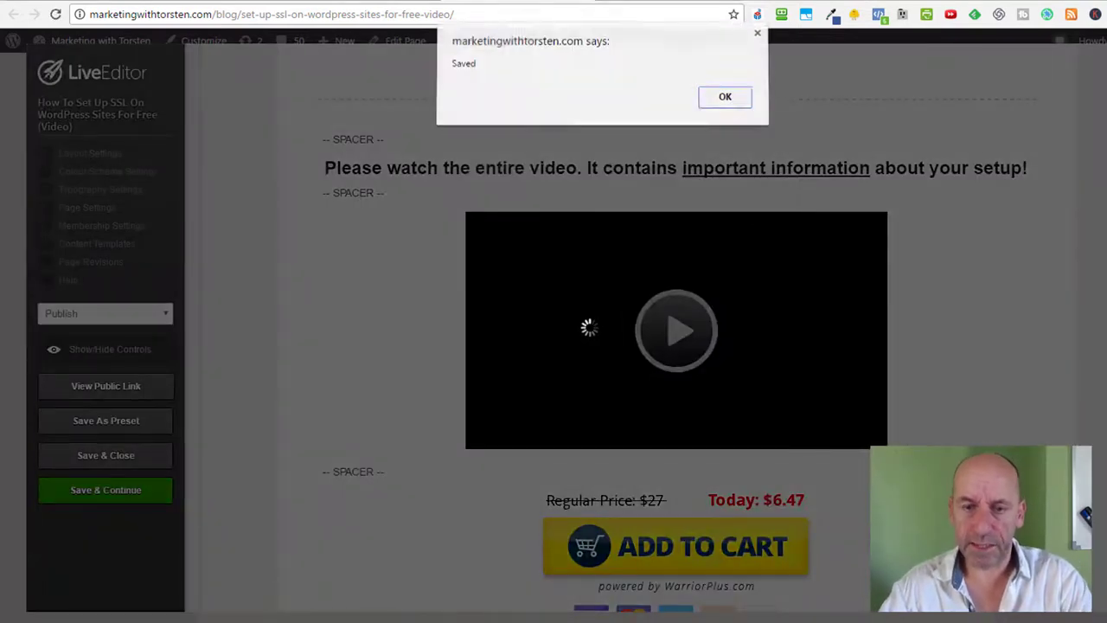
pyautogui.click(725, 102)
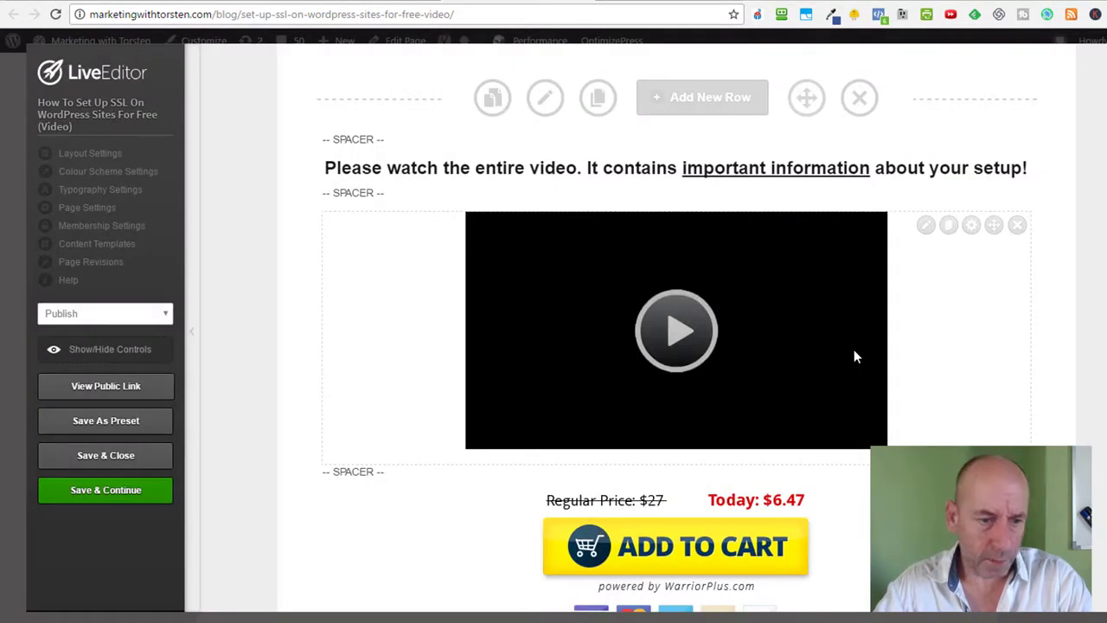
pyautogui.click(89, 457)
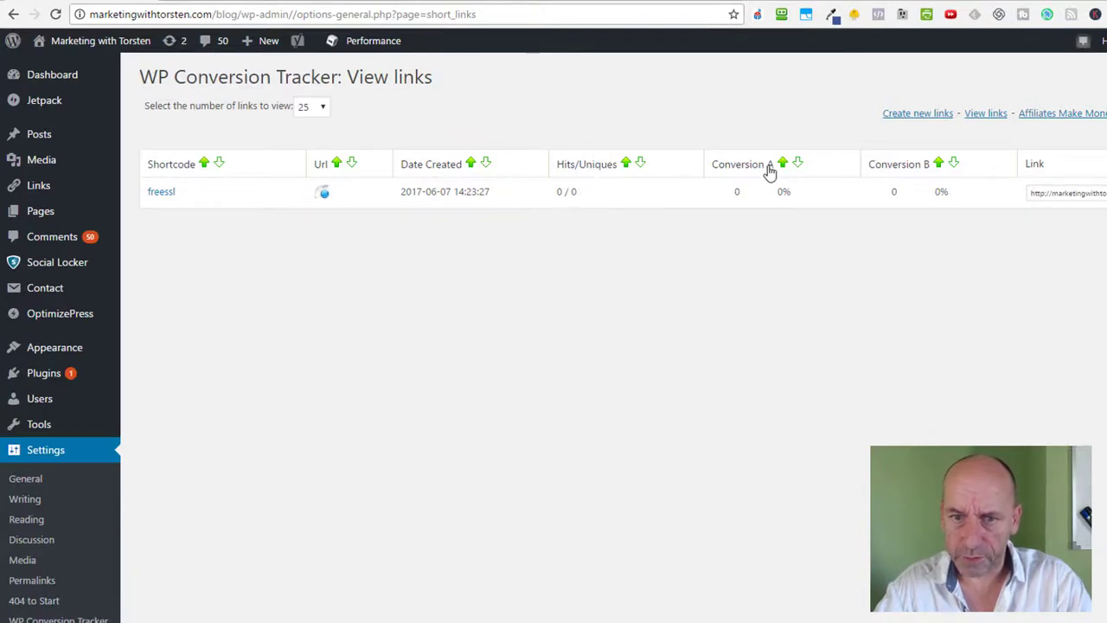
# - Open the freessl tracking link from the View links list to load the SSL landing page
pyautogui.click(1091, 193)
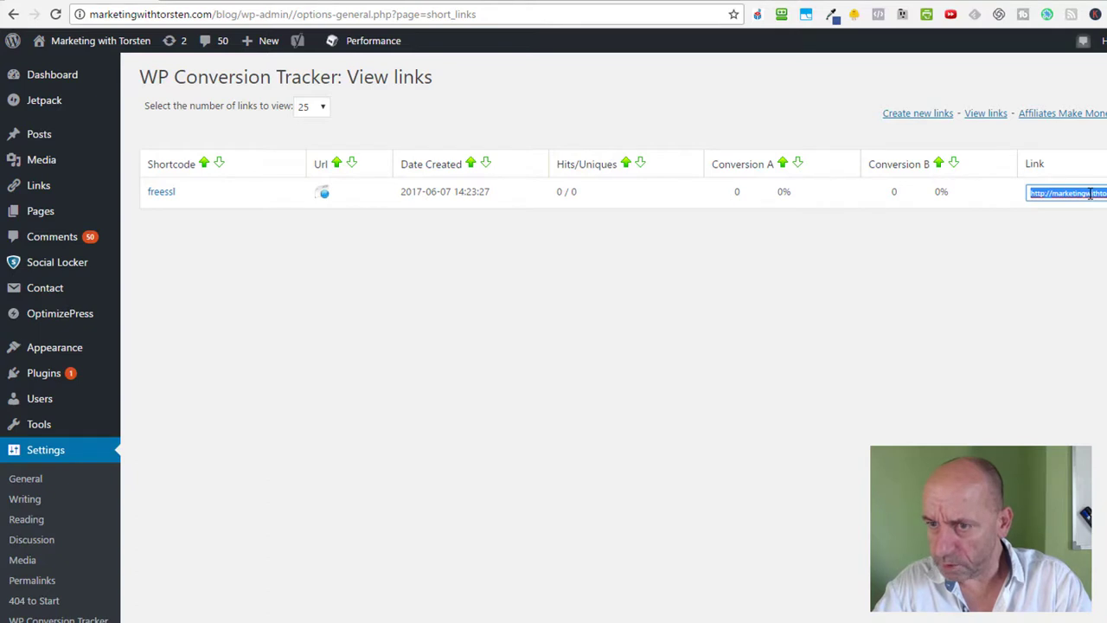
pyautogui.rightClick(1090, 193)
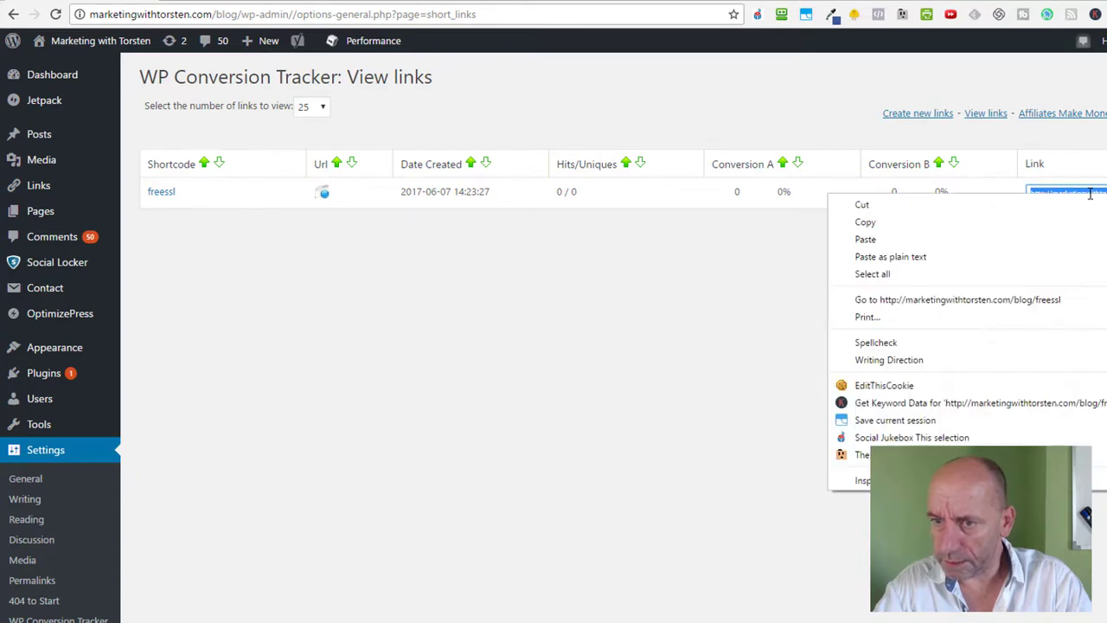
pyautogui.click(994, 300)
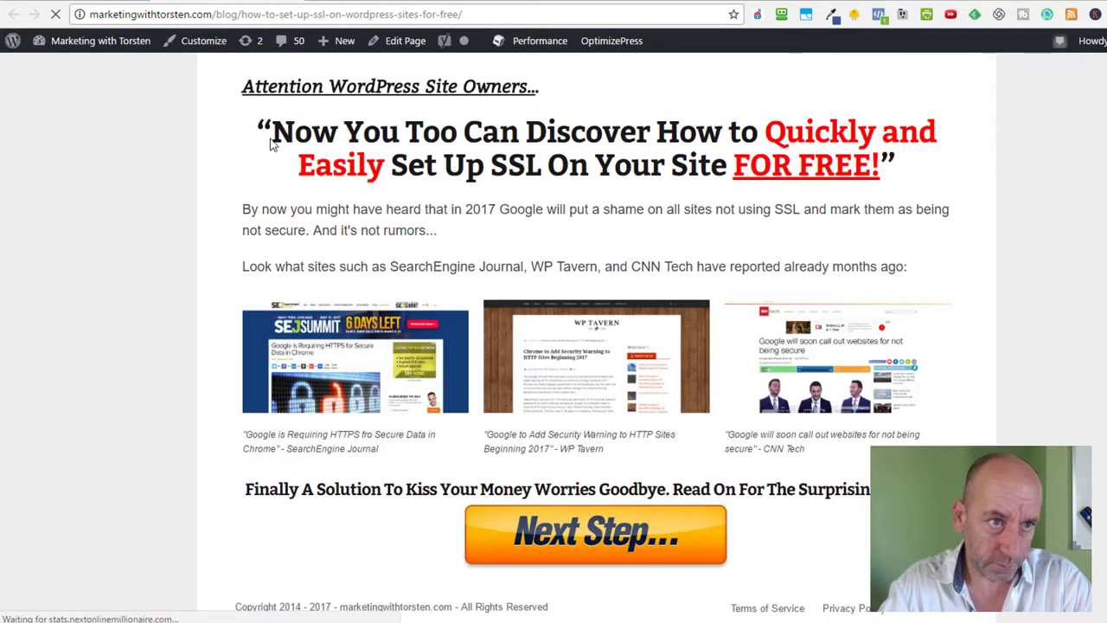
# - Reload the SSL landing page, choose Next Step, and enter an email address in the opt-in popup
pyautogui.click(13, 14)
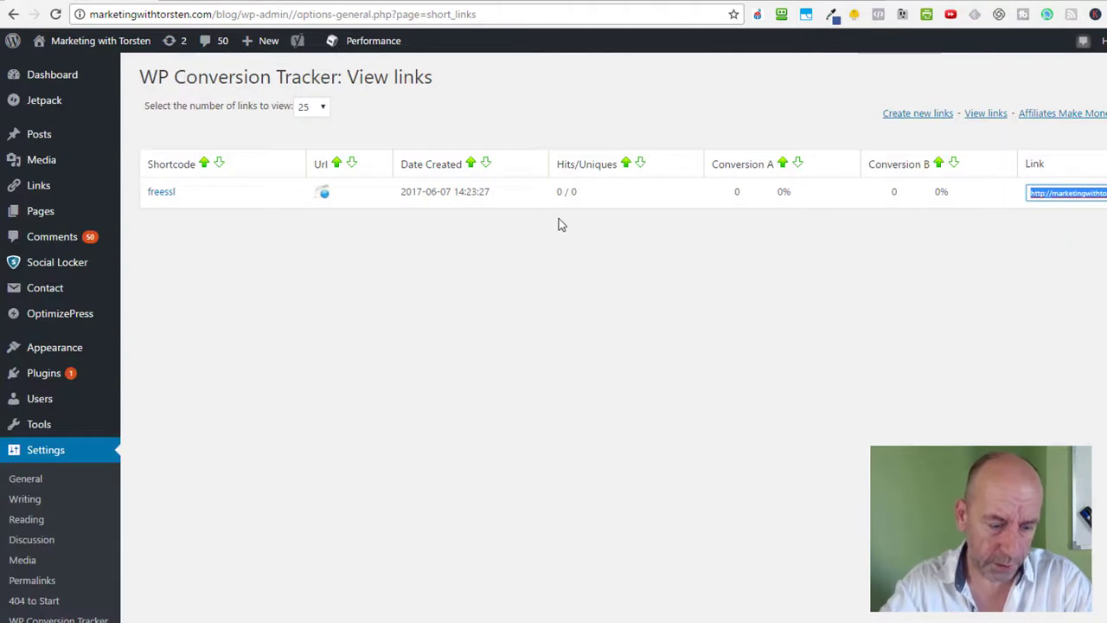
pyautogui.press('F5')
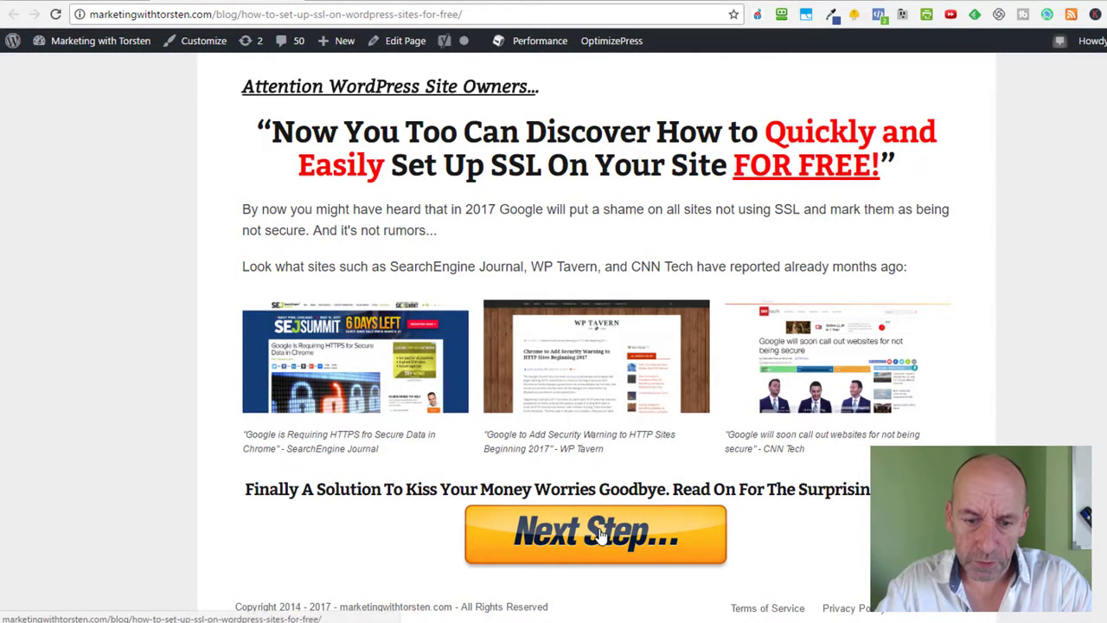
pyautogui.click(603, 535)
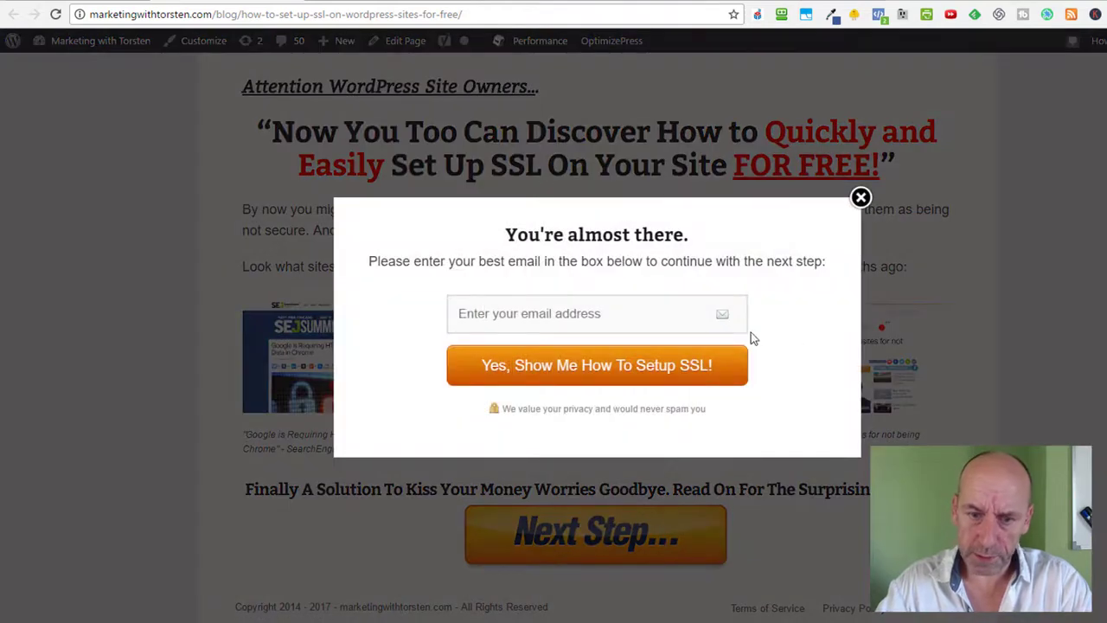
pyautogui.click(584, 312)
pyautogui.write('to')
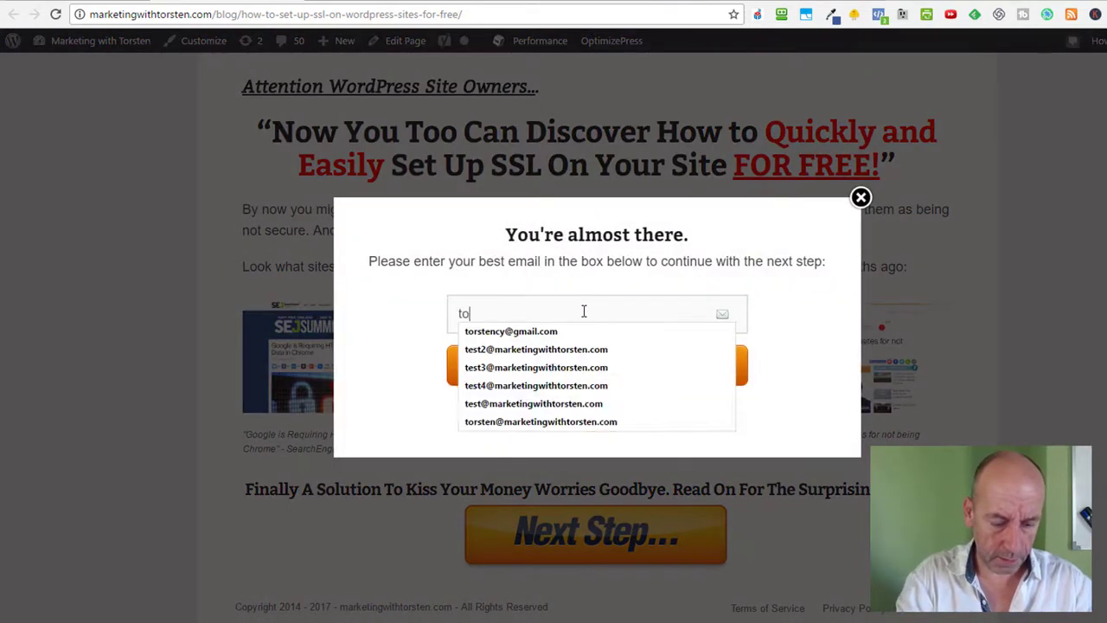
pyautogui.write('rstency')
pyautogui.press('Down')
pyautogui.press('Return')
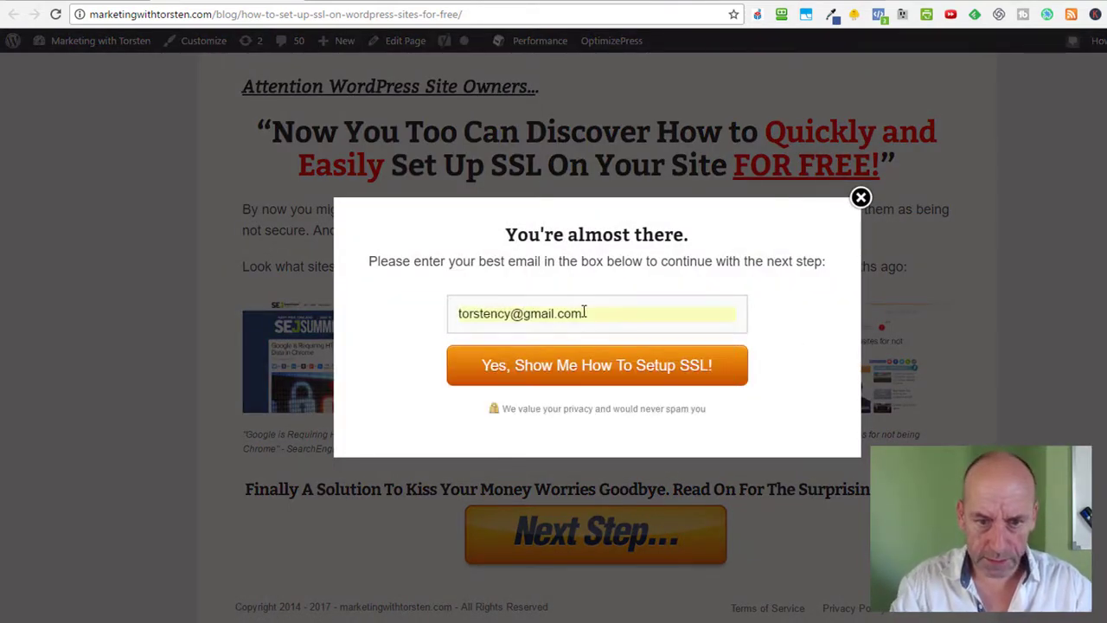
# - Submit the opt-in to reach the full SSL sales page, then return to the tracker
pyautogui.click(577, 370)
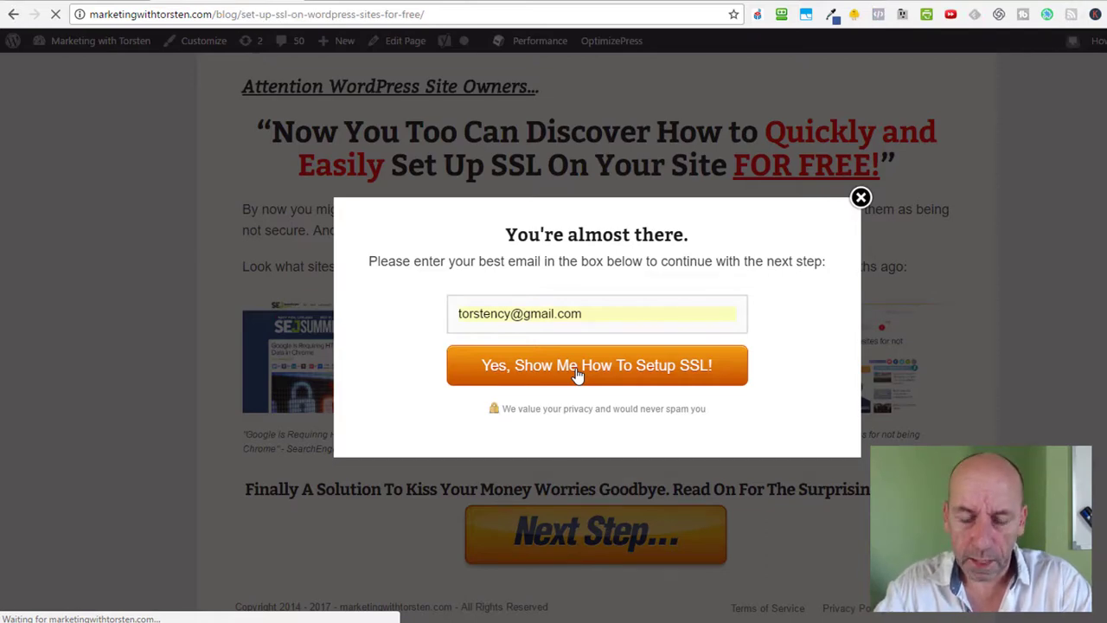
pyautogui.click(575, 366)
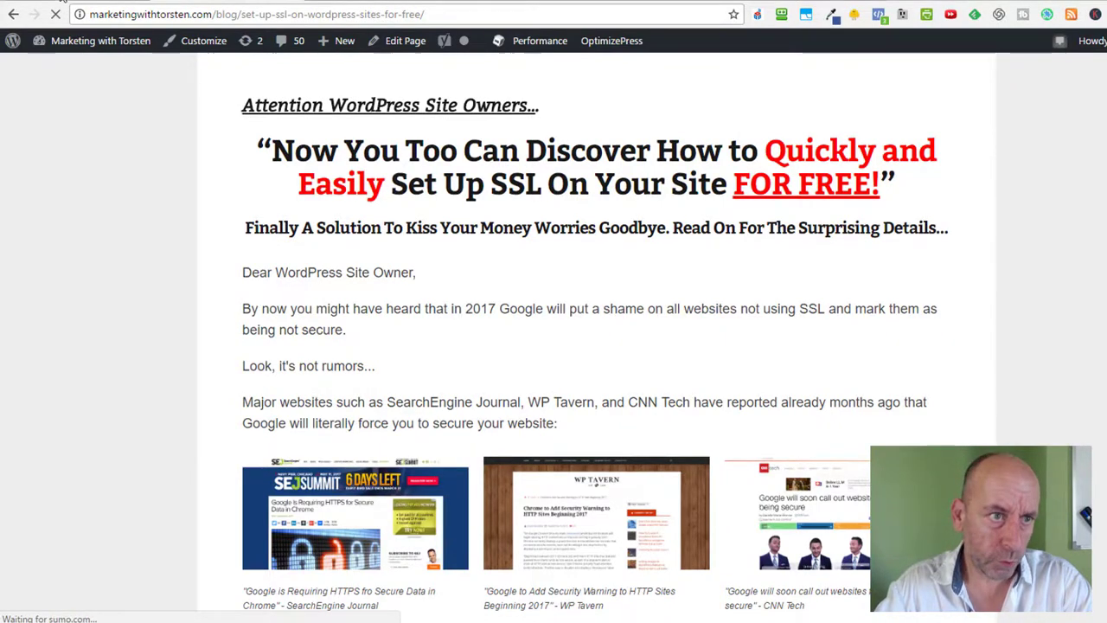
pyautogui.click(62, 3)
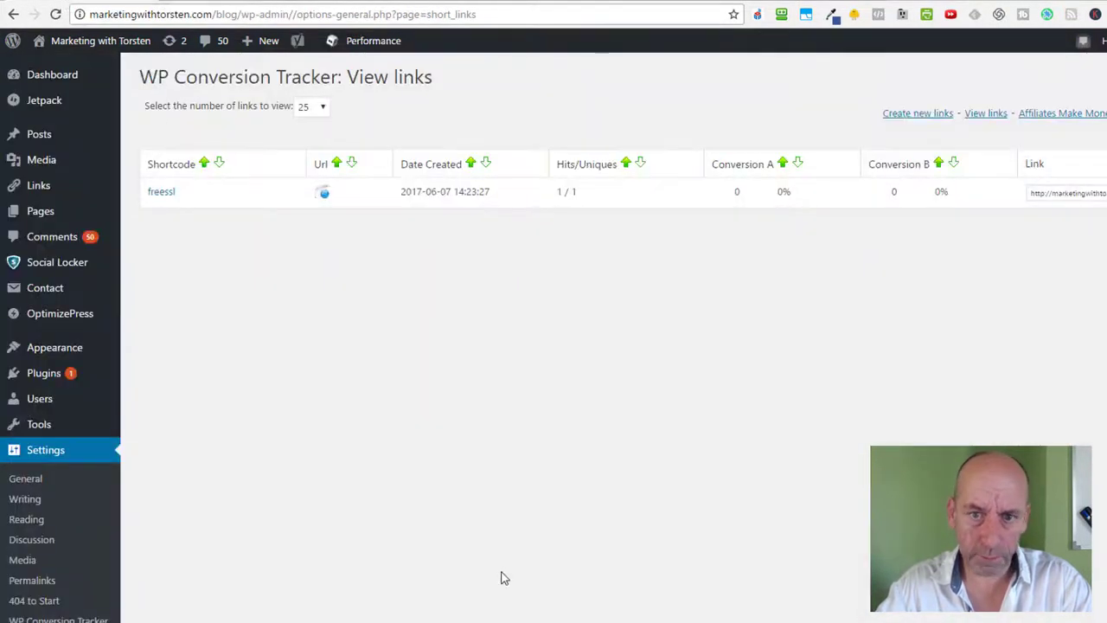
# - Reload the tracker to confirm freessl Conversion A at 1 (100%), then view the sales and video offer pages
pyautogui.press('F5')
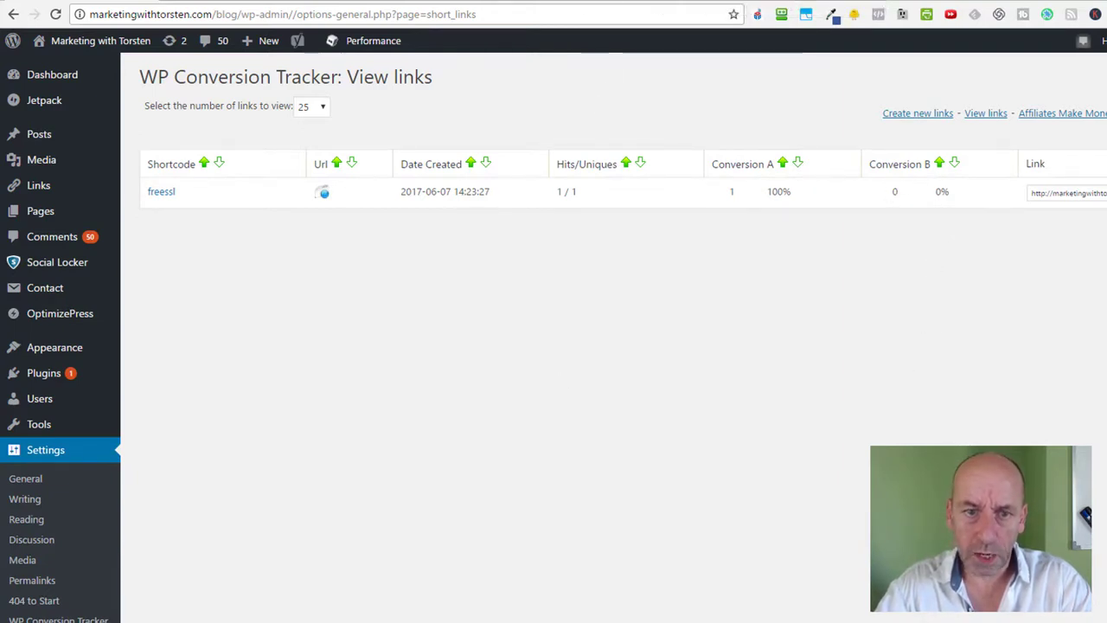
pyautogui.click(550, 0)
pyautogui.scroll(-15, 882, 321)
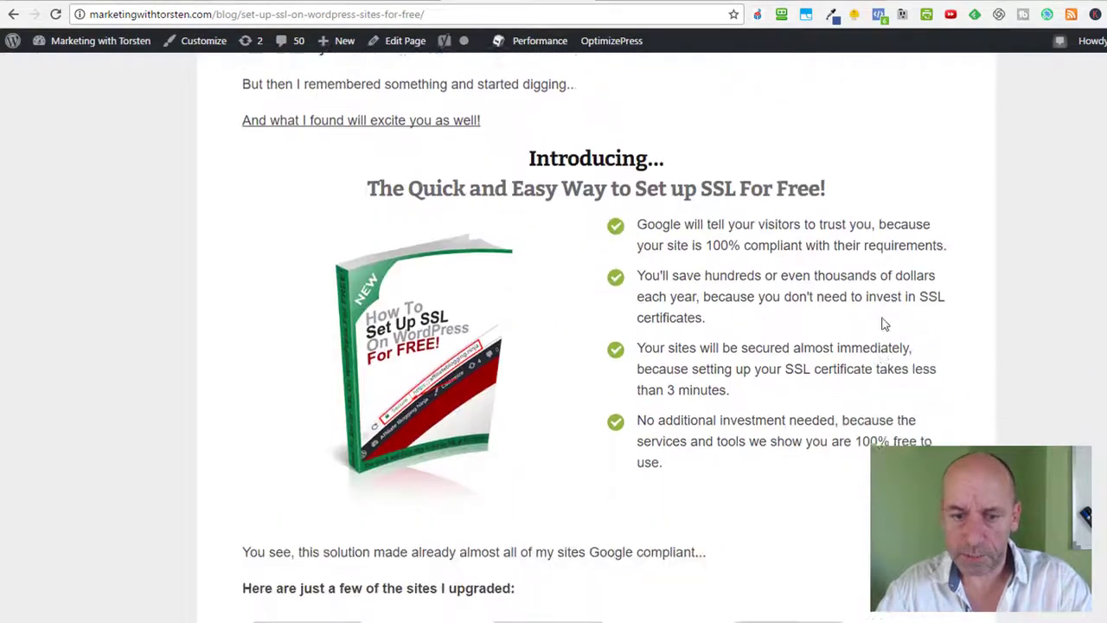
pyautogui.scroll(-15, 879, 323)
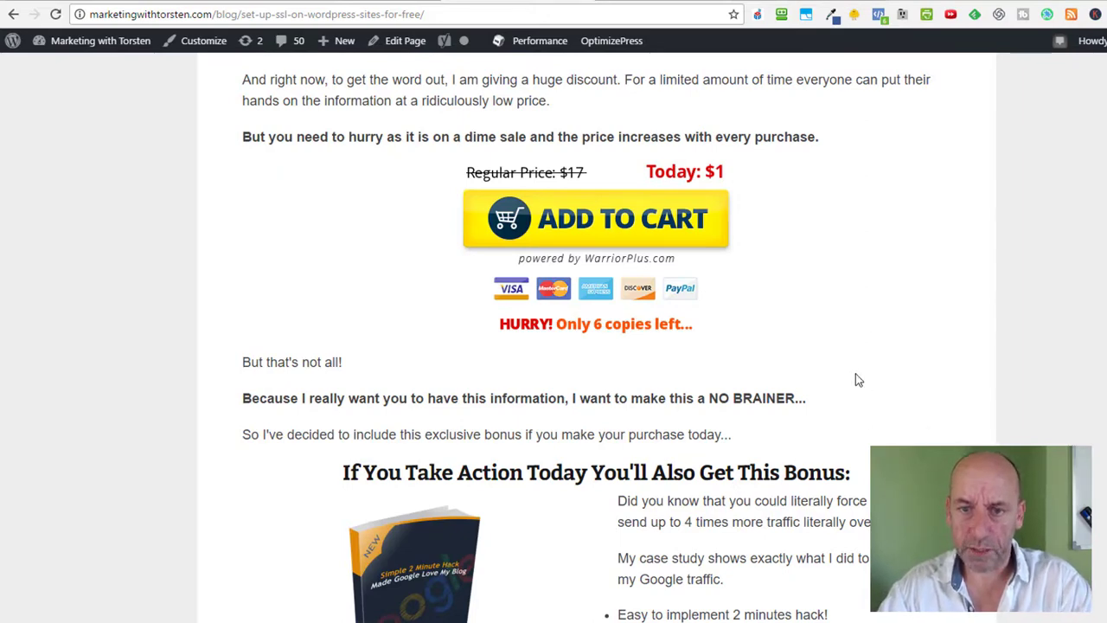
pyautogui.click(675, 2)
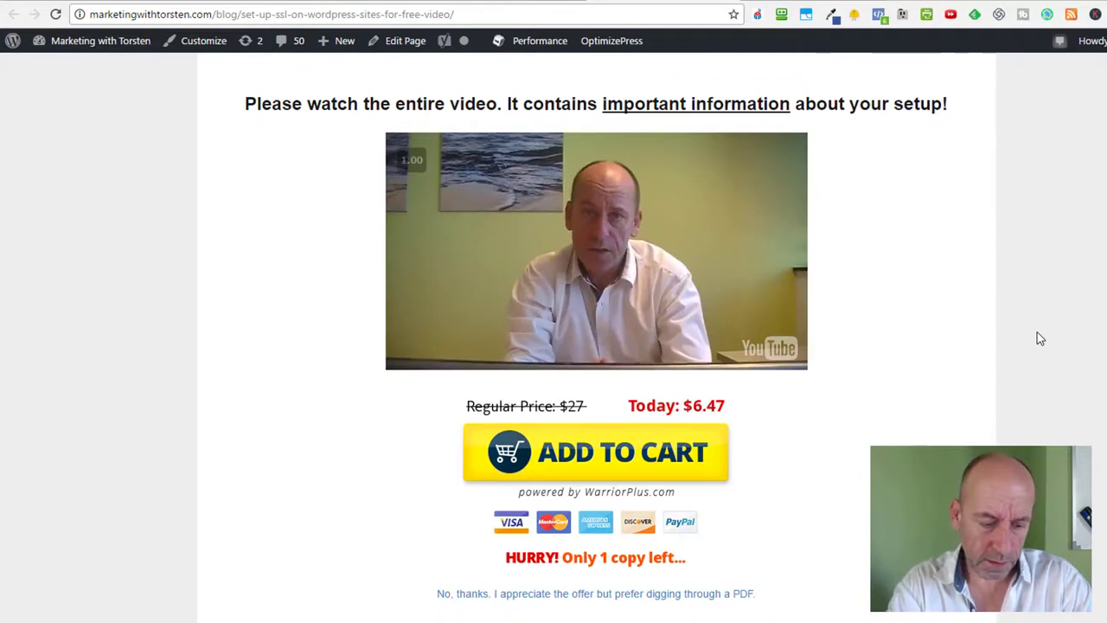
# - Reload the SSL video offer page ($6.47 offer) so Conversion B is recorded
pyautogui.press('F5')
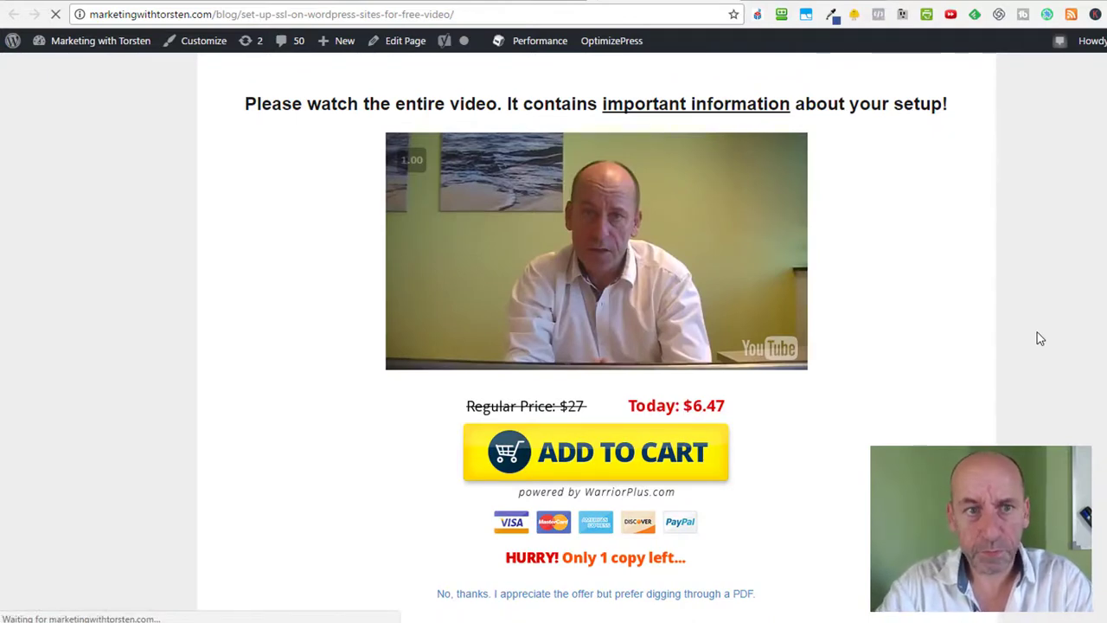